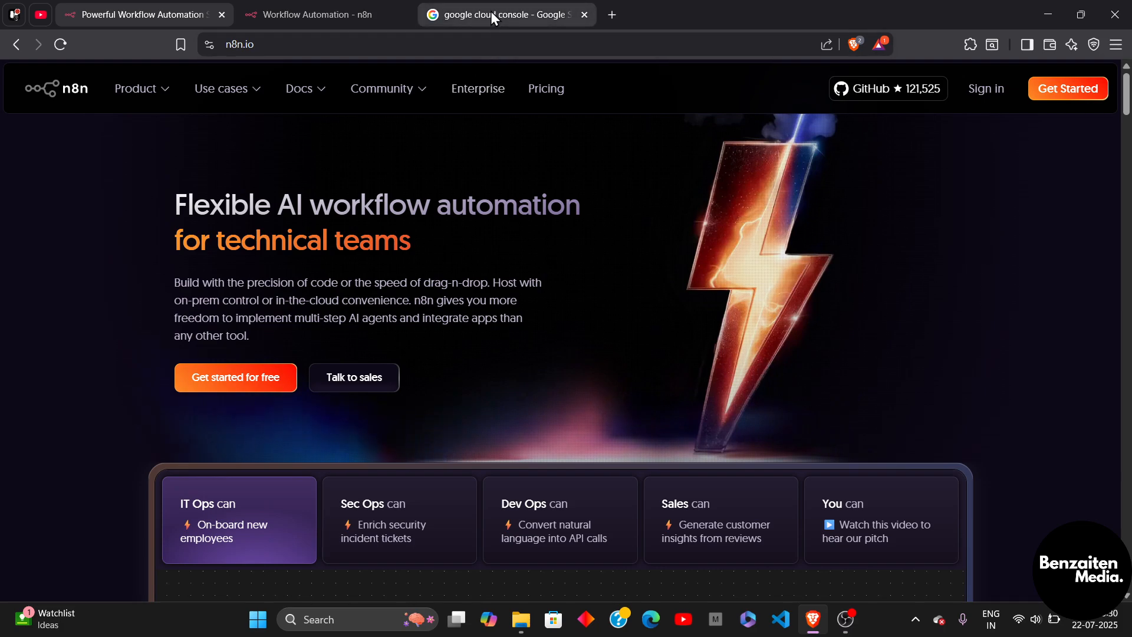
From the Google Search results, open the sponsored Google Cloud link to cloud.google.com/free.
left_click(491, 13)
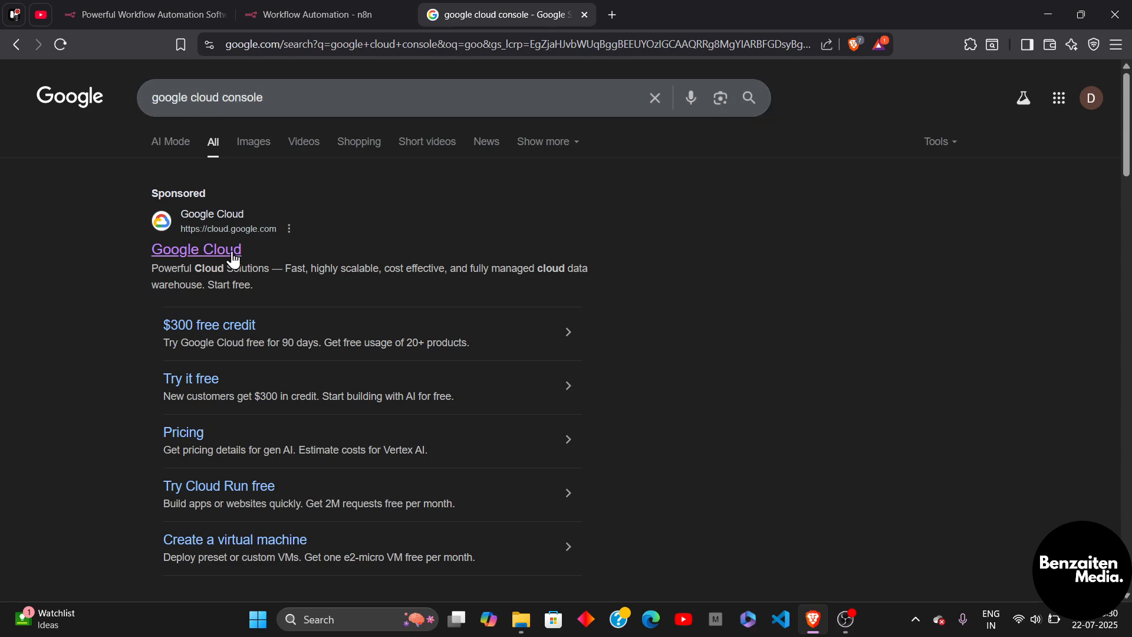
left_click(213, 255)
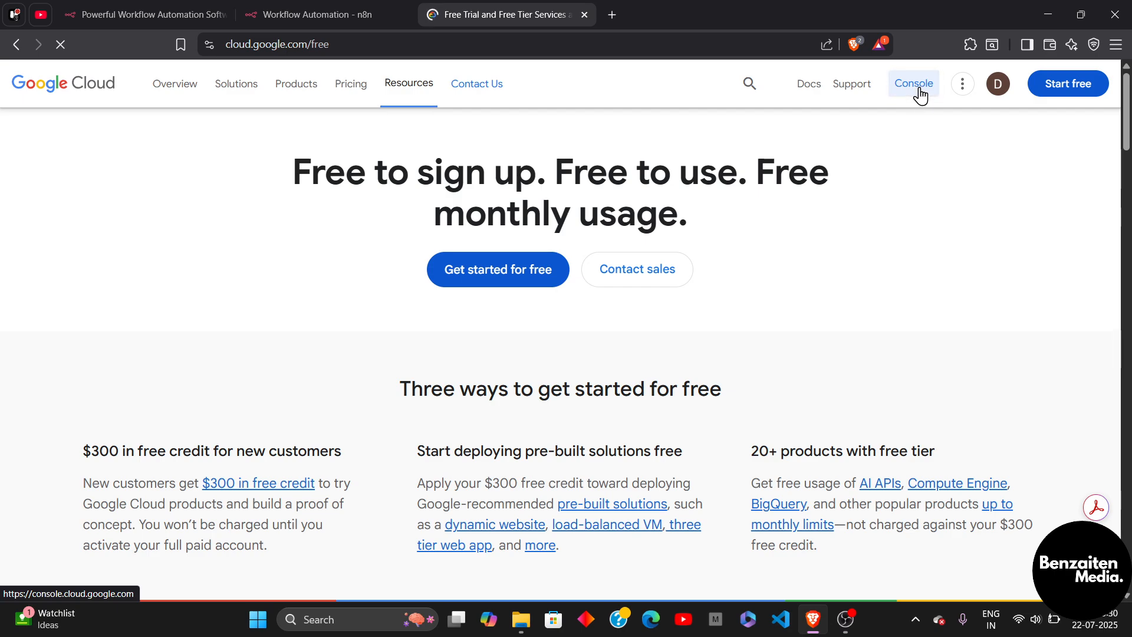
From the console, create a new project with the default name My Project 61579.
left_click(919, 90)
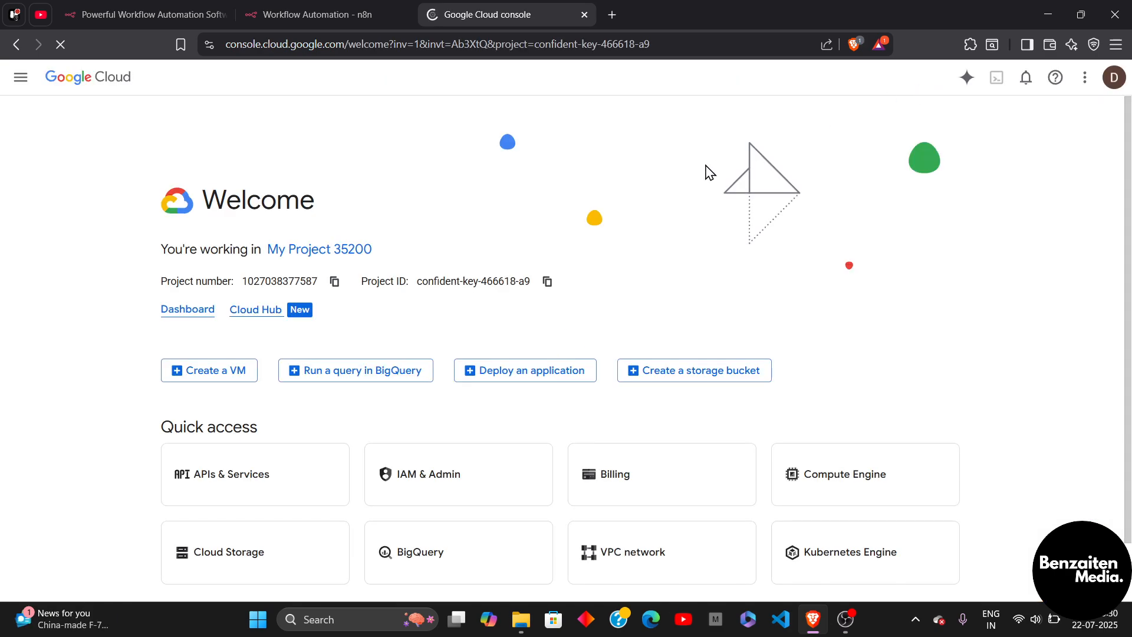
left_click(316, 259)
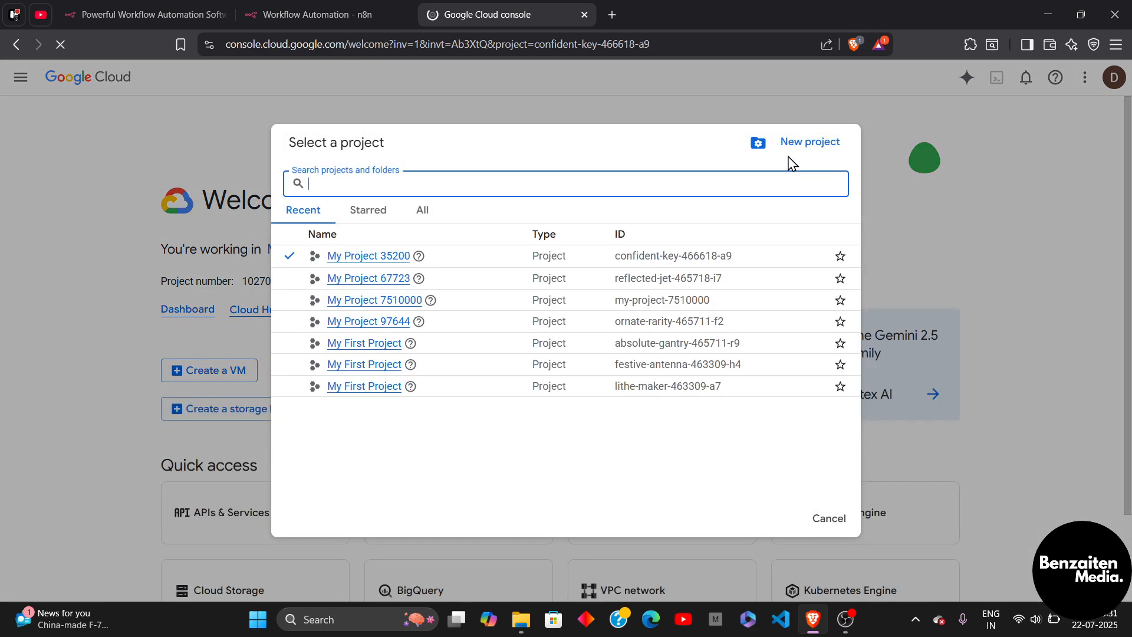
left_click(808, 148)
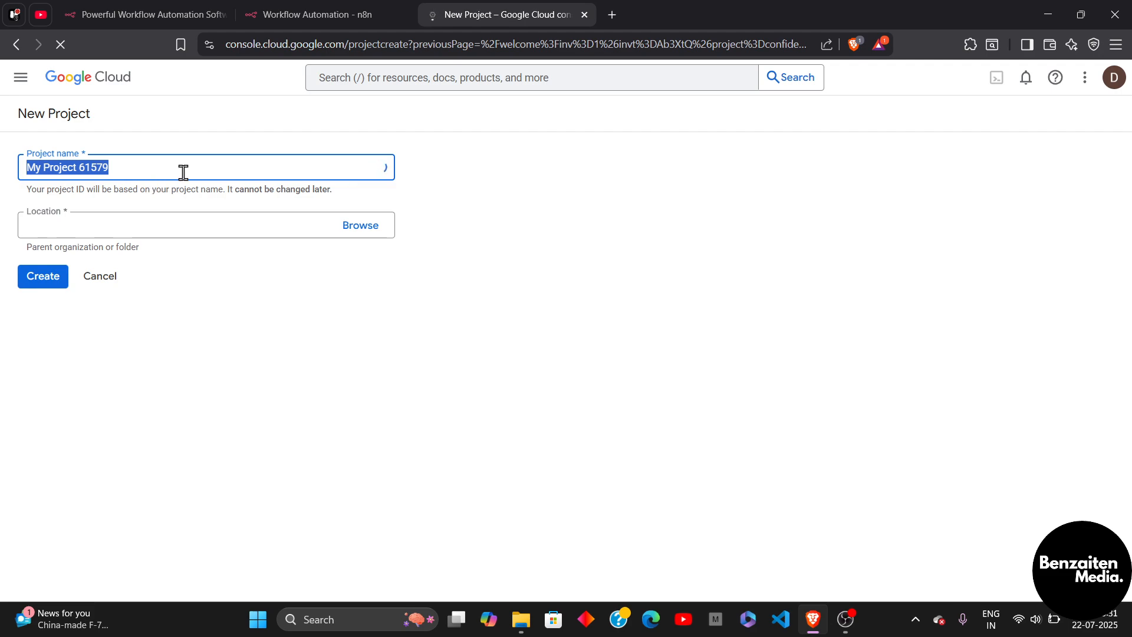
left_click(109, 170)
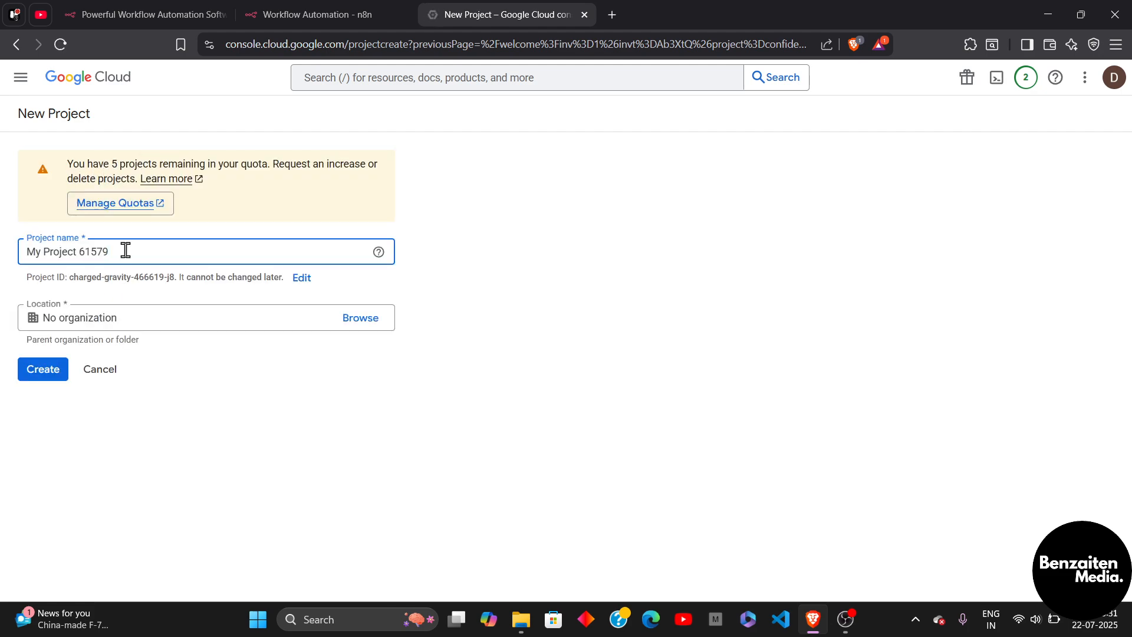
left_click(41, 377)
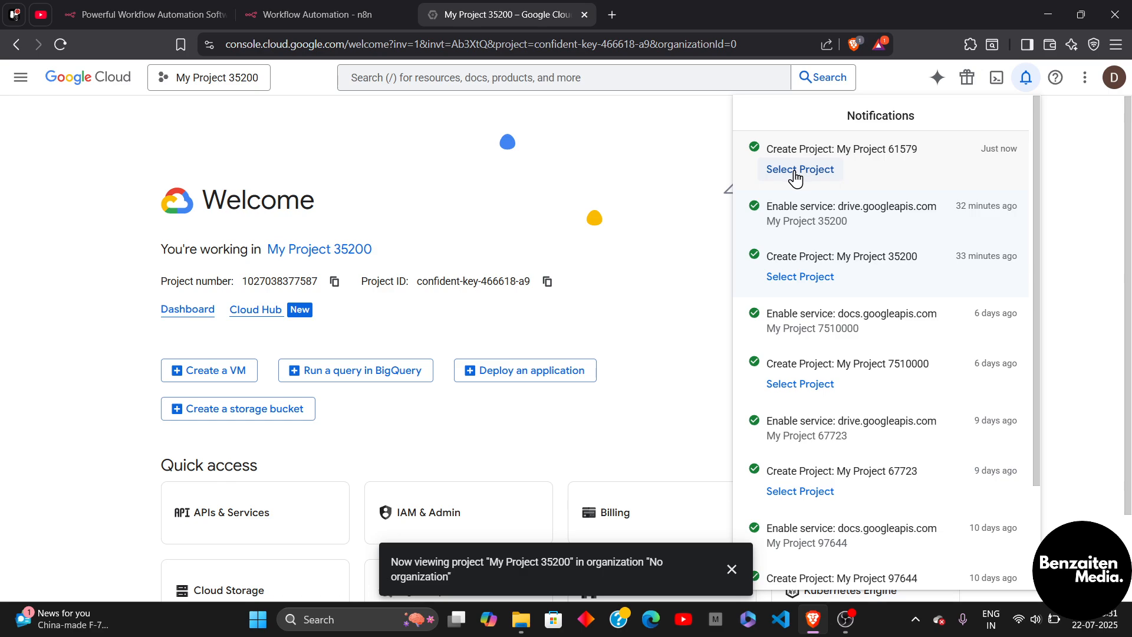
Make My Project 61579 the working project and go to the APIs & Services Library.
left_click(794, 171)
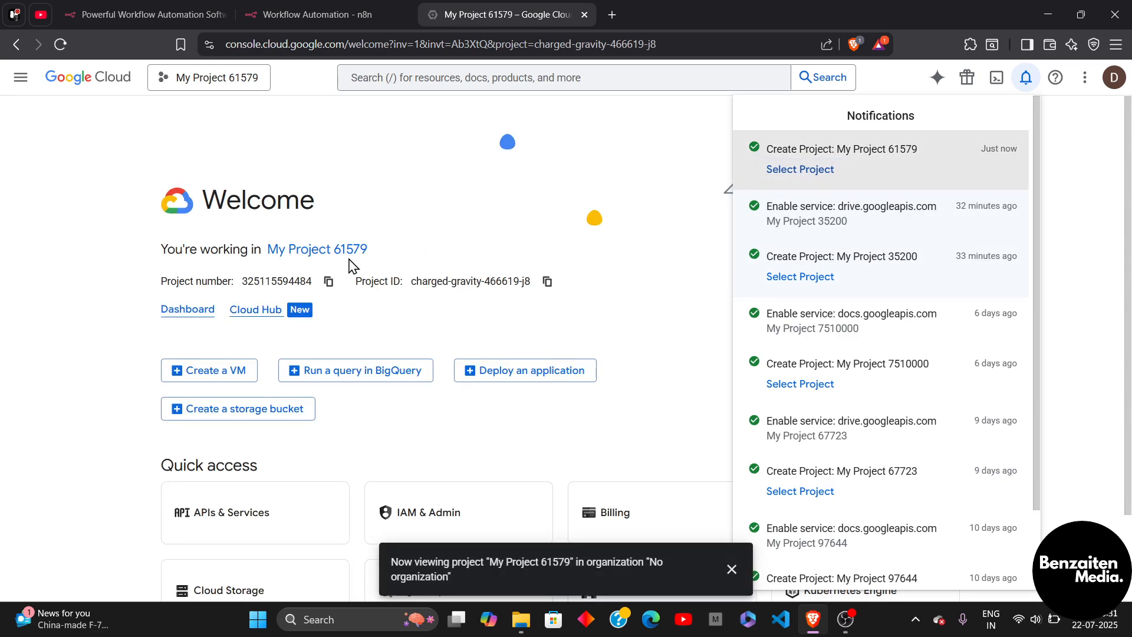
left_click(21, 86)
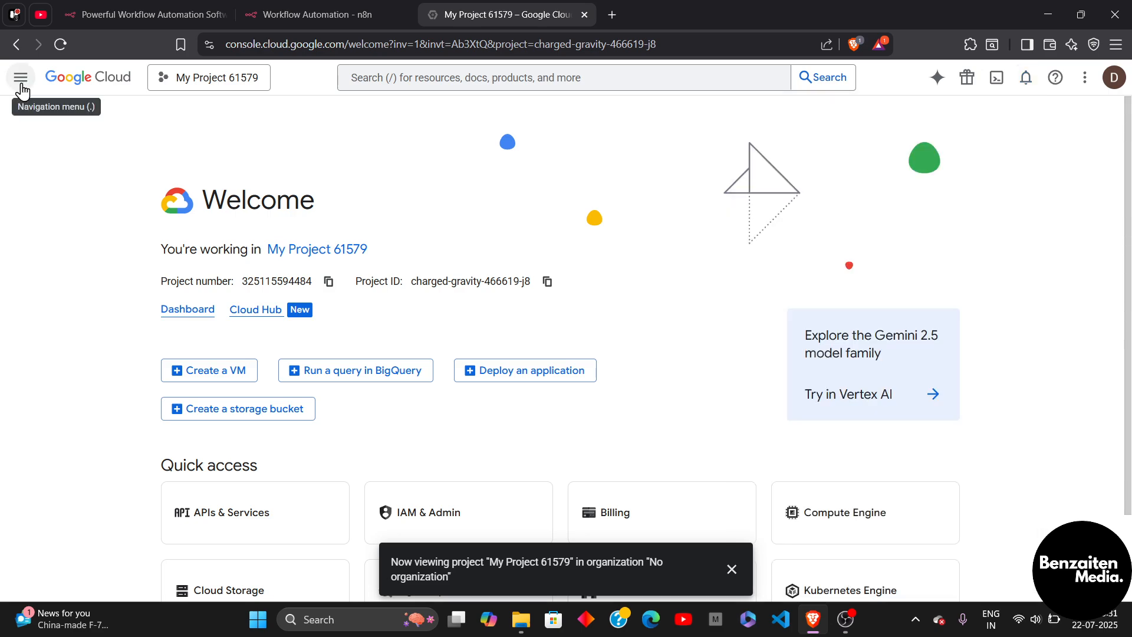
left_click(21, 88)
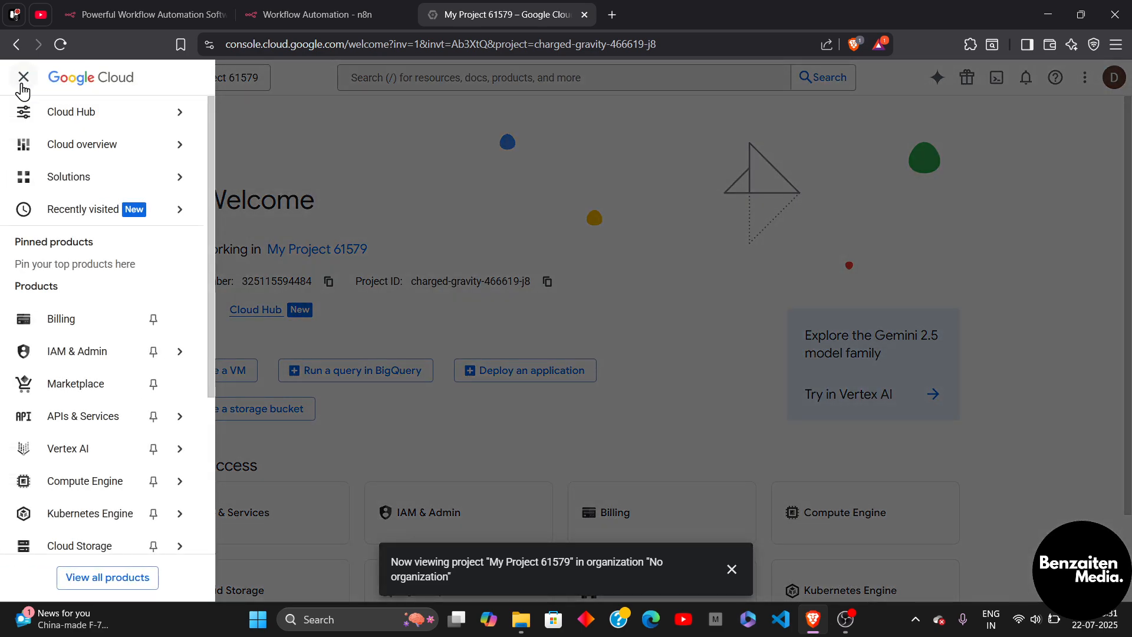
mouse_move(81, 420)
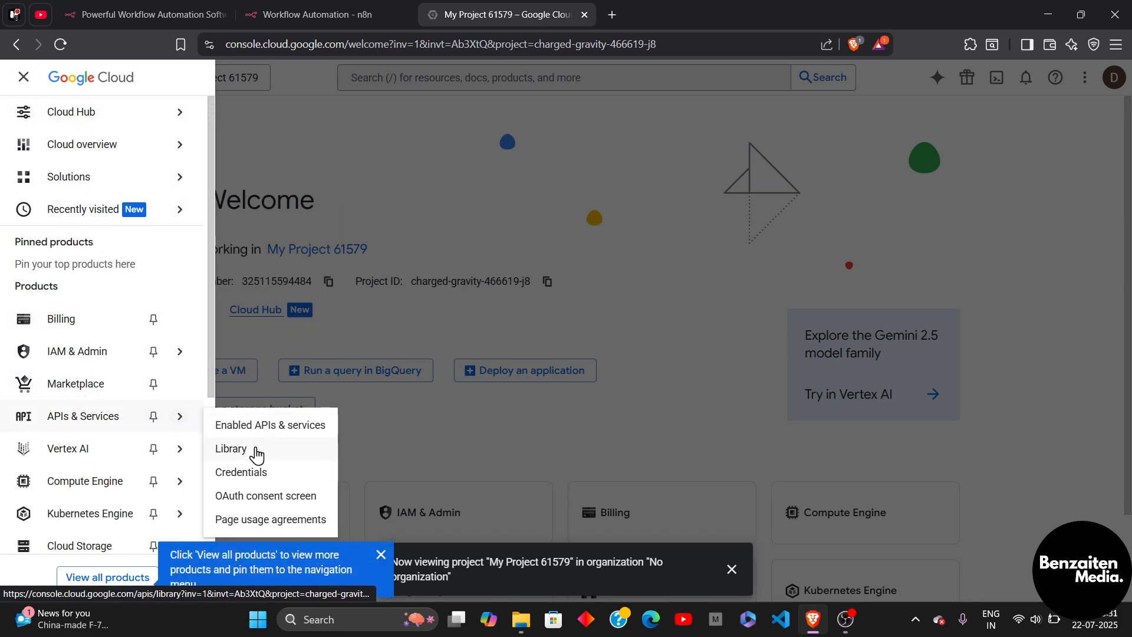
left_click(256, 452)
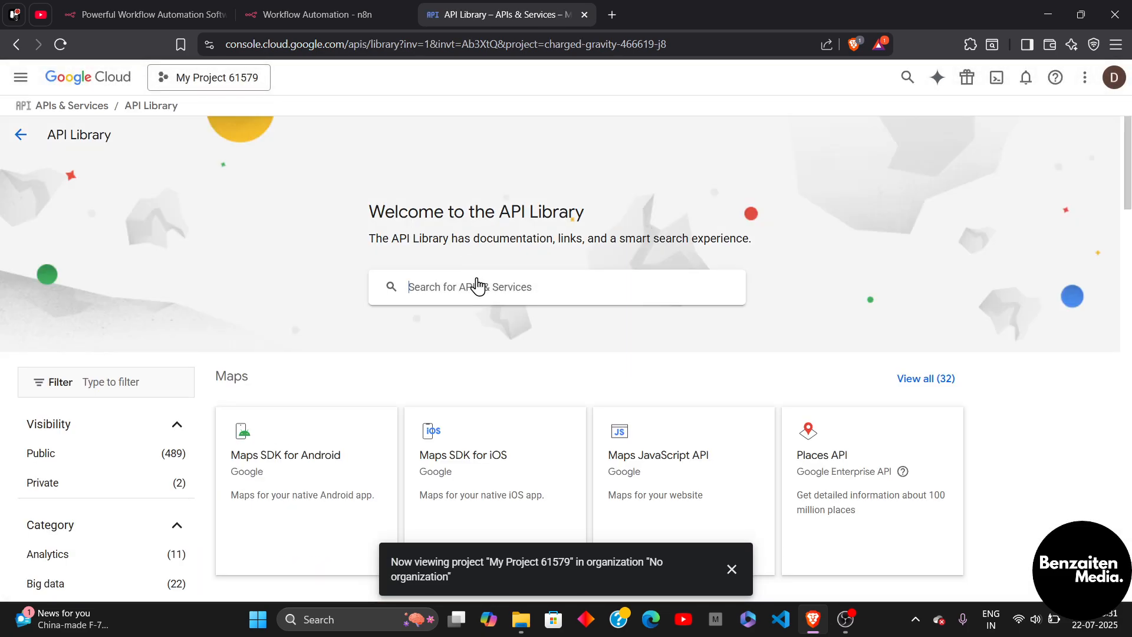
Find the Google Drive API in the library and enable it for the project.
left_click(478, 286)
type("google drive")
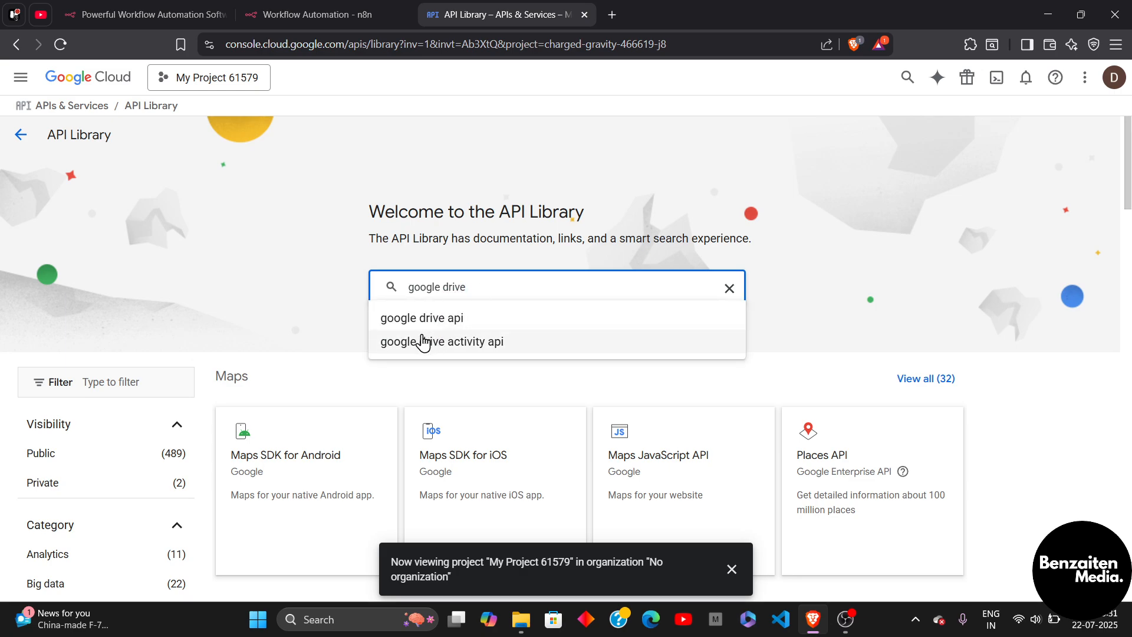
left_click(431, 320)
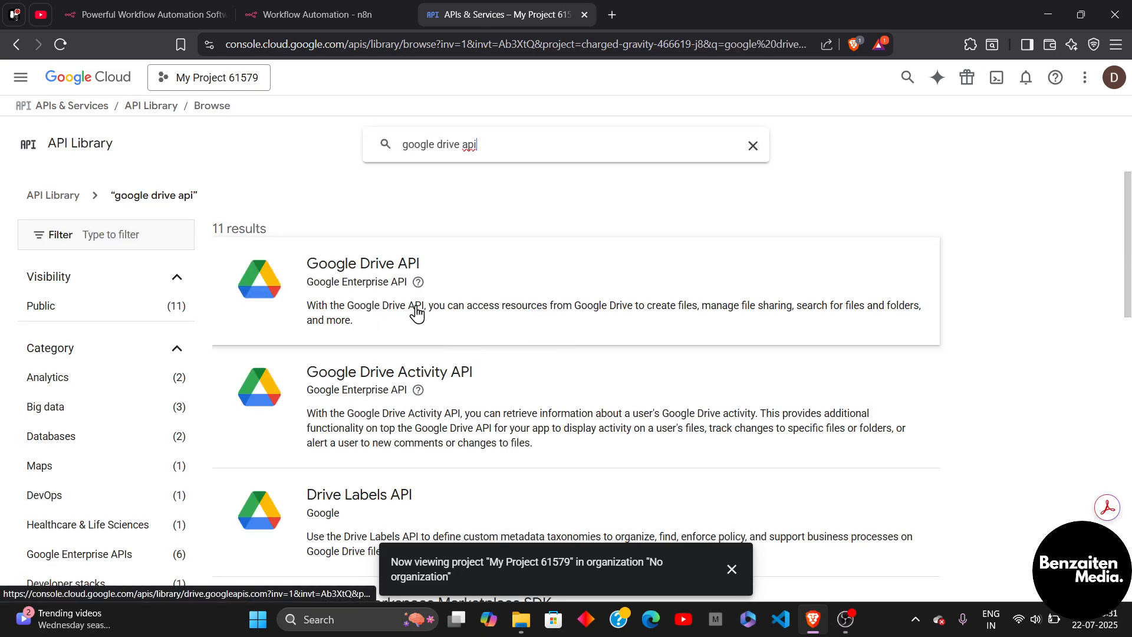
left_click(534, 283)
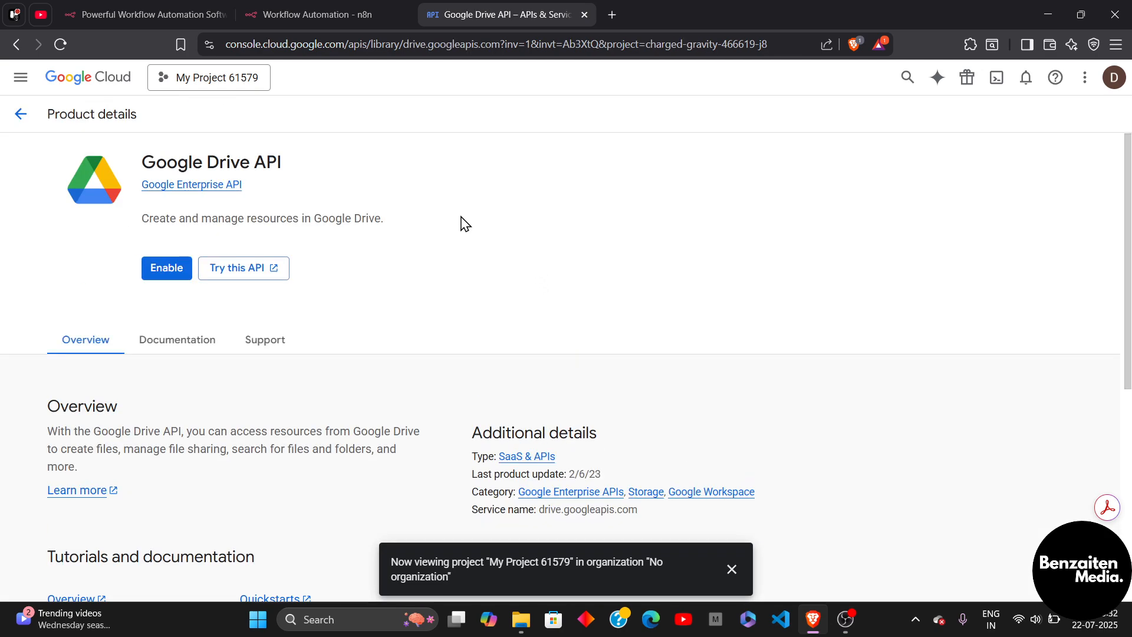
left_click(174, 272)
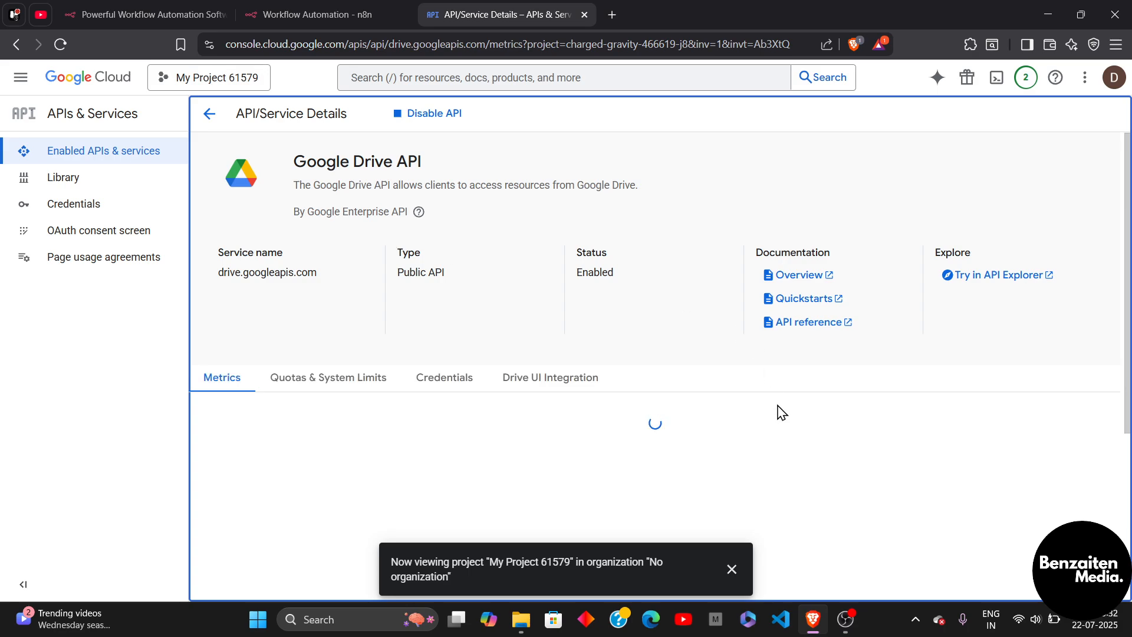
left_click(736, 574)
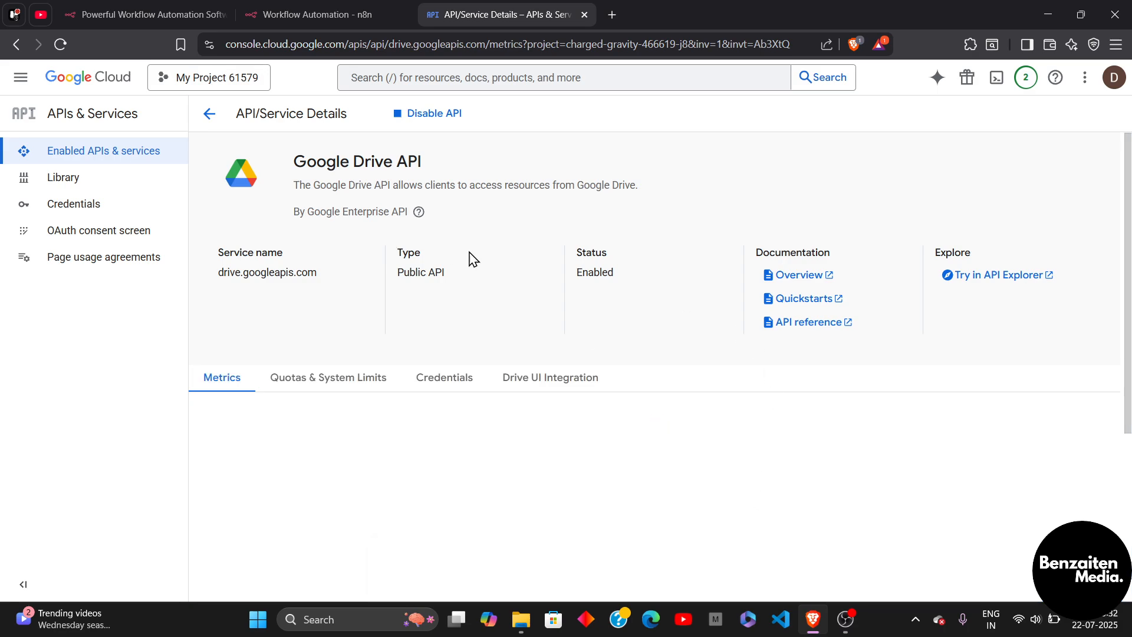
Name the OAuth app test1 and set the account email as its user support email.
left_click(113, 237)
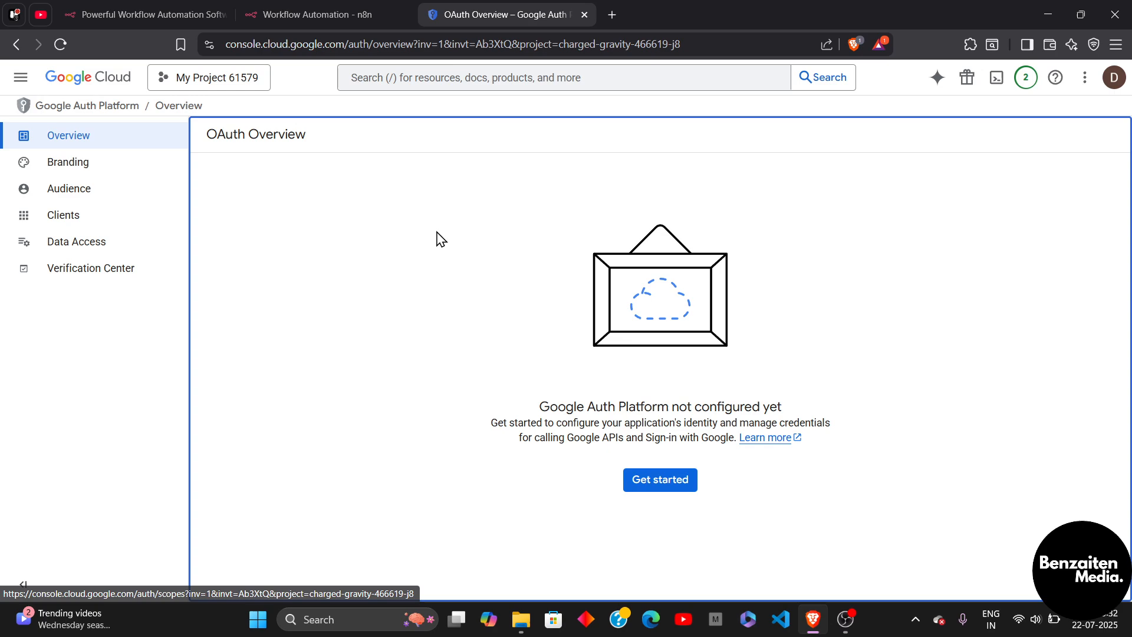
left_click(680, 489)
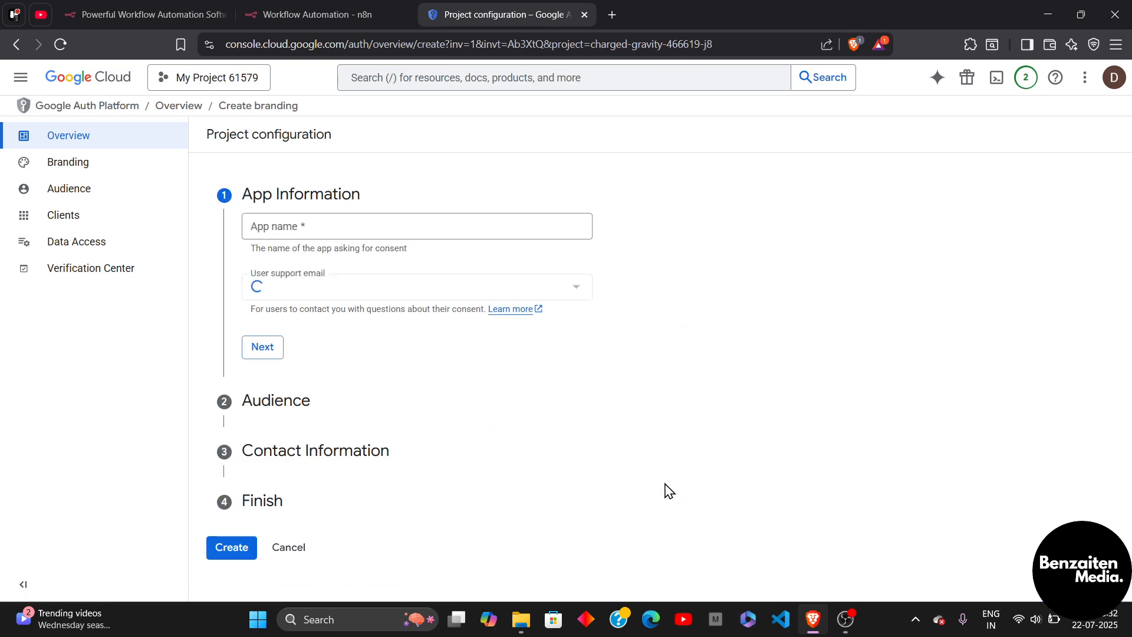
left_click(393, 224)
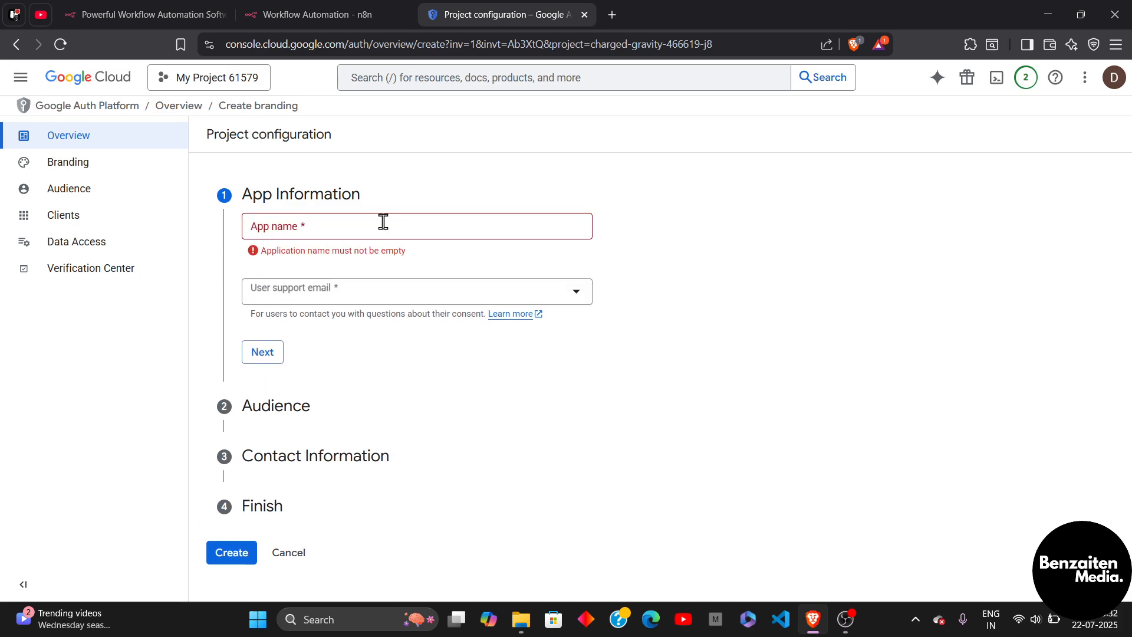
left_click(383, 222)
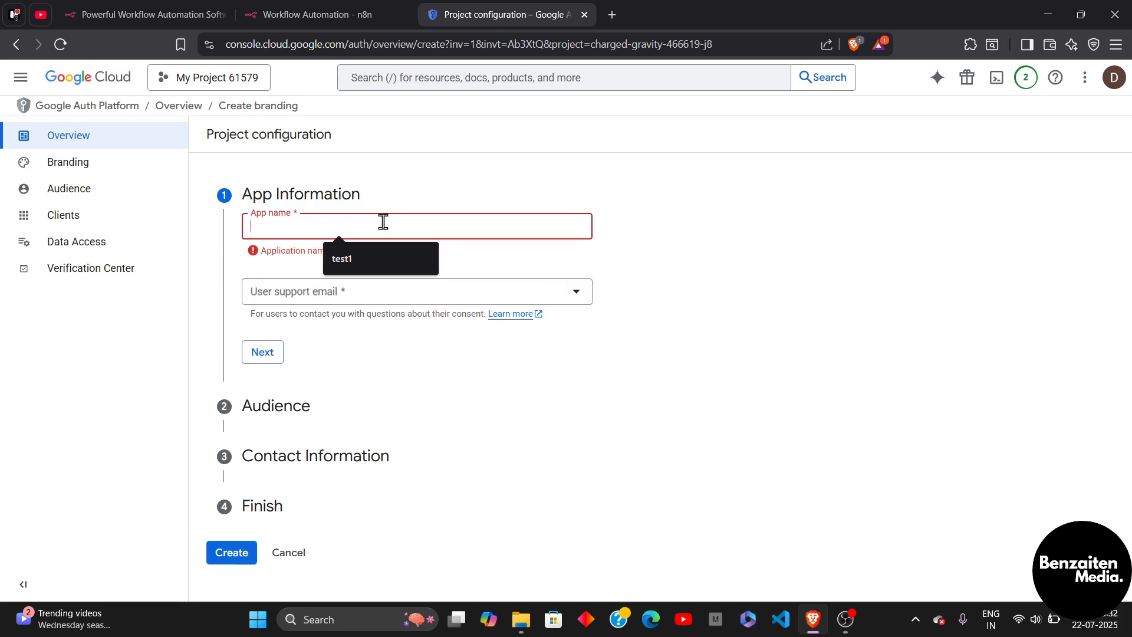
left_click(366, 255)
left_click(389, 283)
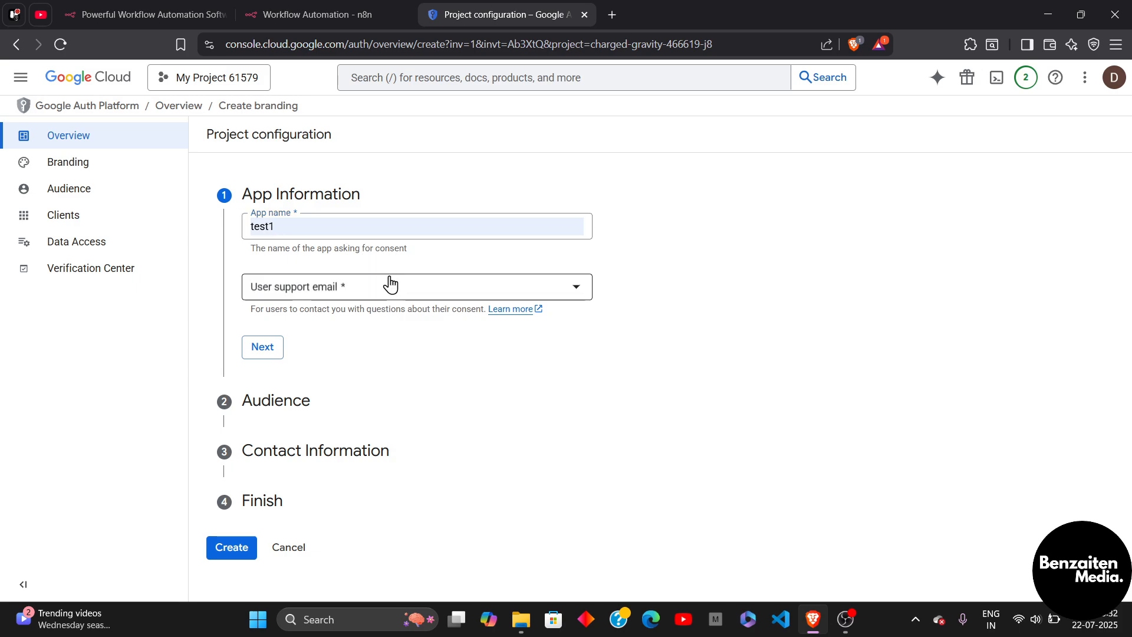
left_click(364, 303)
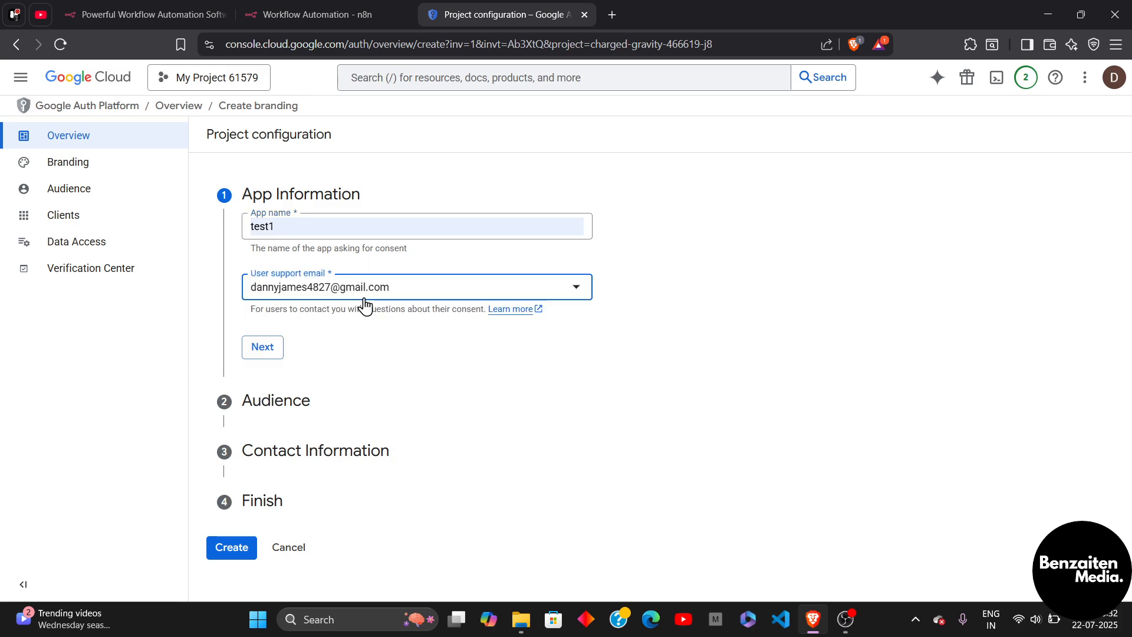
left_click(267, 352)
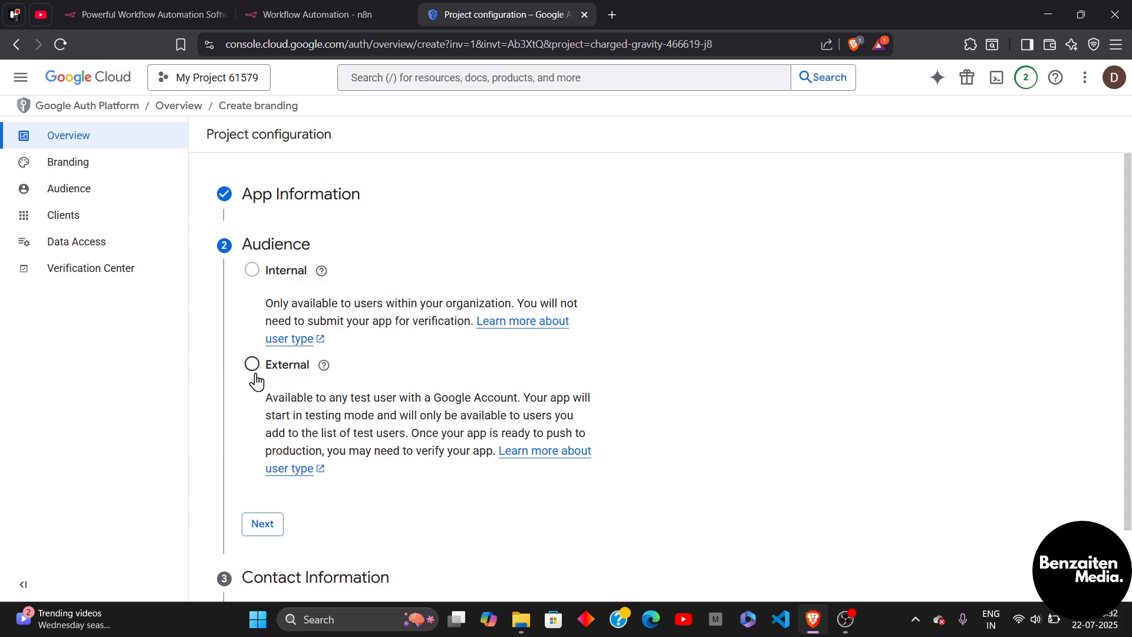
Choose the External audience and enter the account's contact email address.
left_click(251, 366)
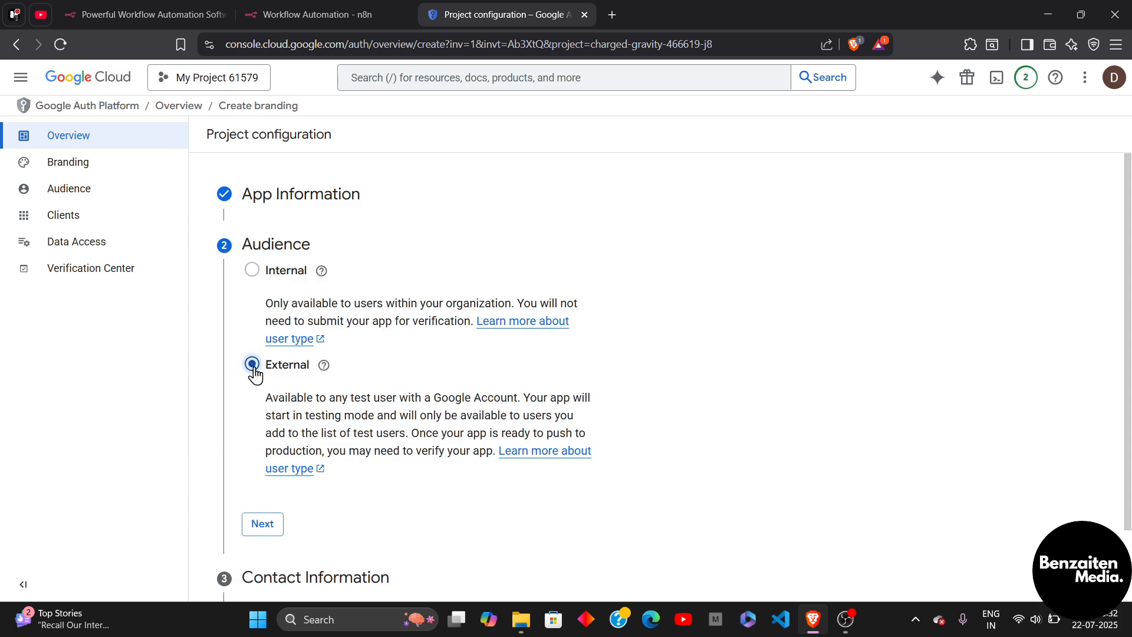
left_click(261, 529)
left_click(388, 329)
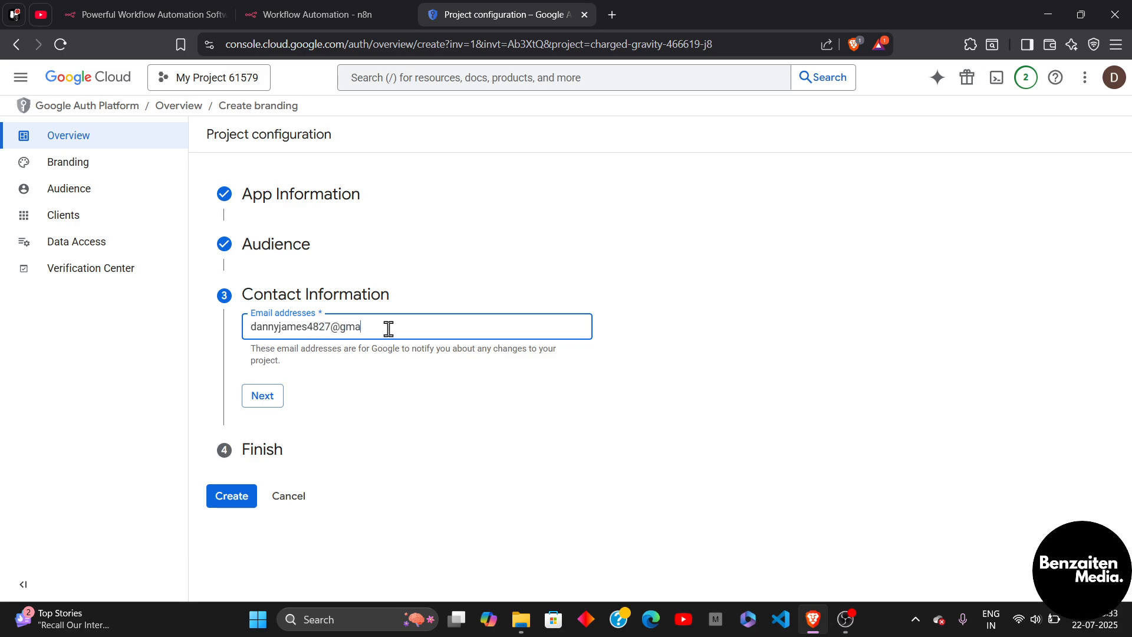
key("Return")
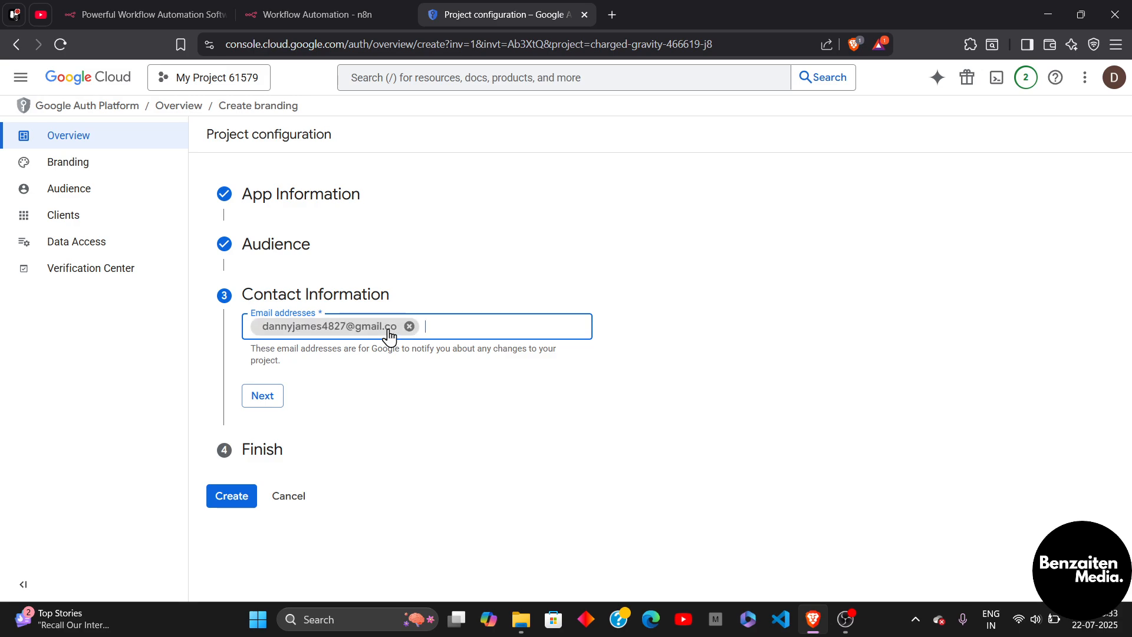
left_click(263, 394)
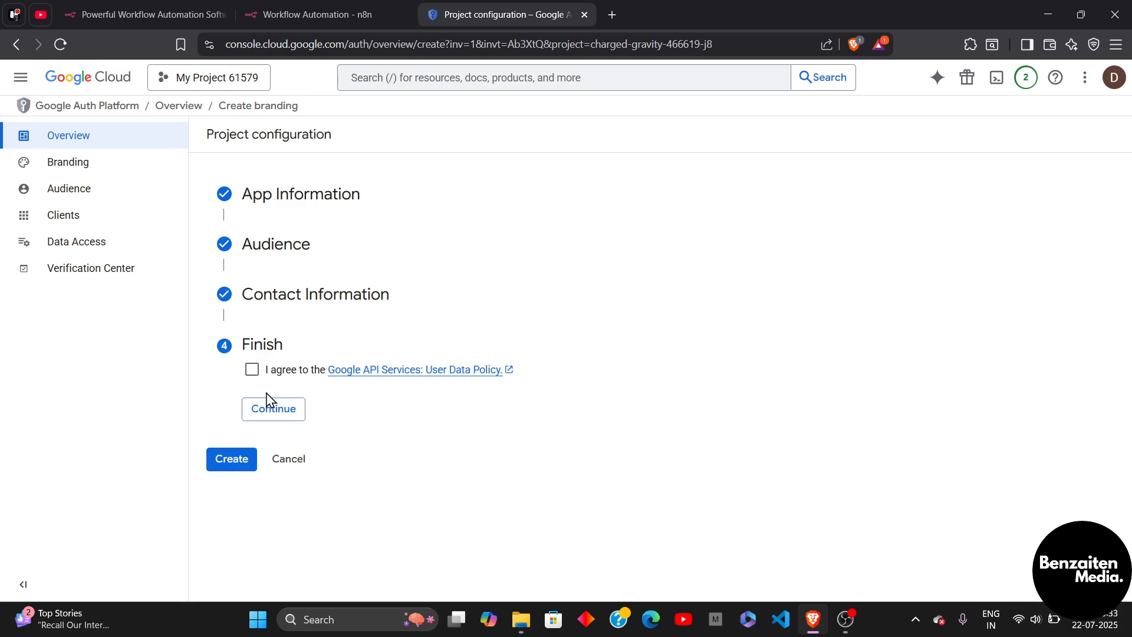
Accept the Google API Services User Data Policy and create the OAuth configuration.
left_click(254, 377)
left_click(272, 416)
left_click(226, 393)
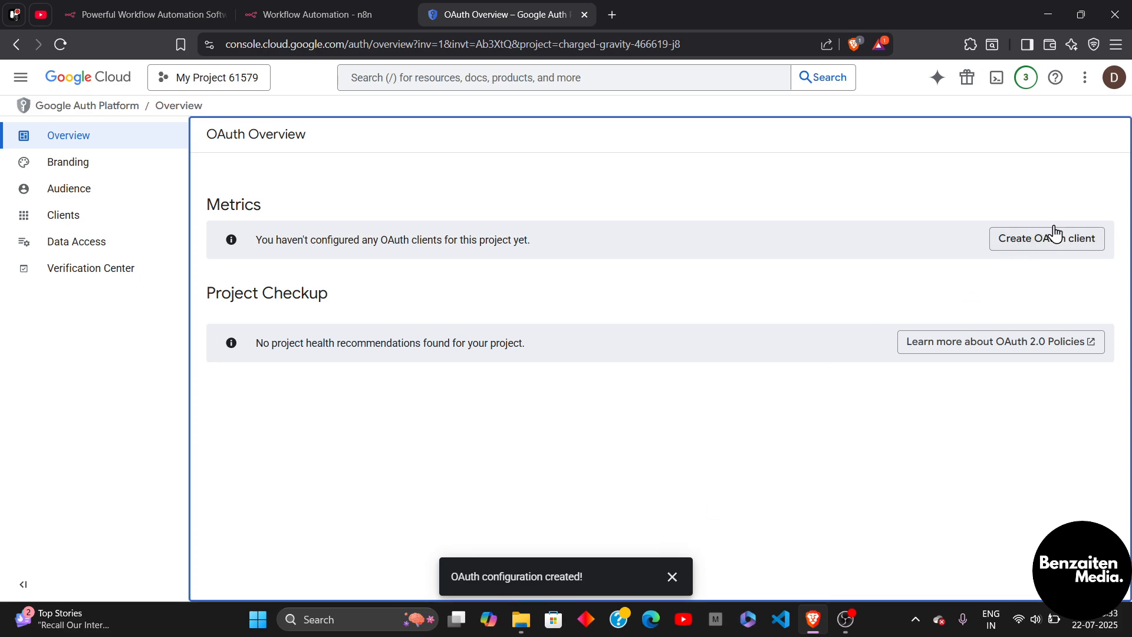
Start a Web application OAuth client named Web client 1 and scroll to Authorized redirect URIs.
left_click(1041, 251)
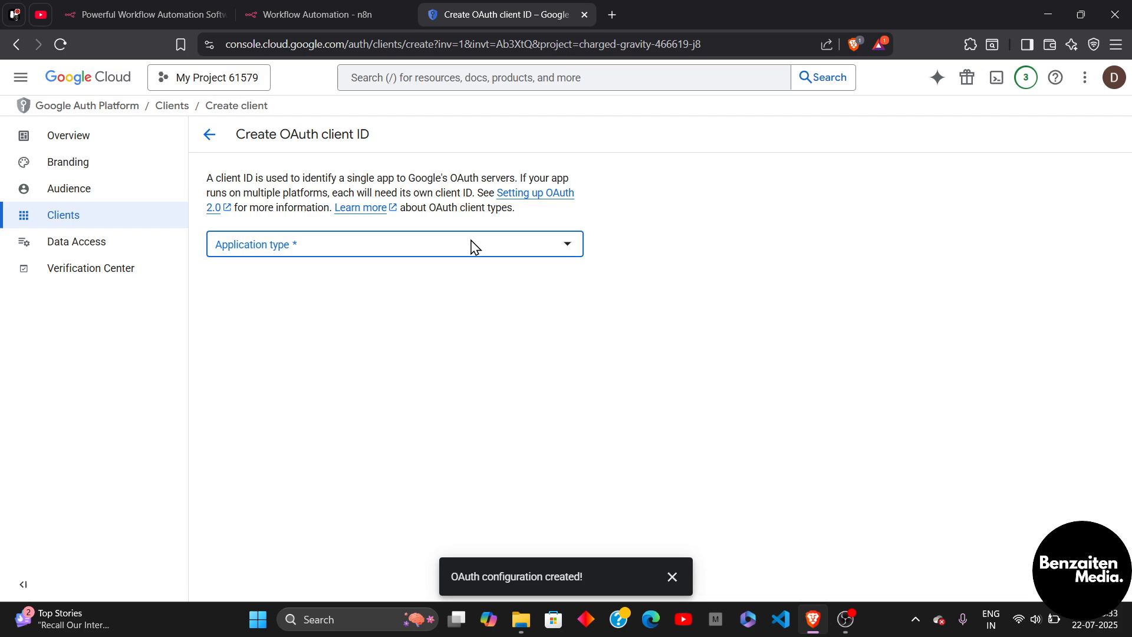
left_click(472, 246)
left_click(299, 254)
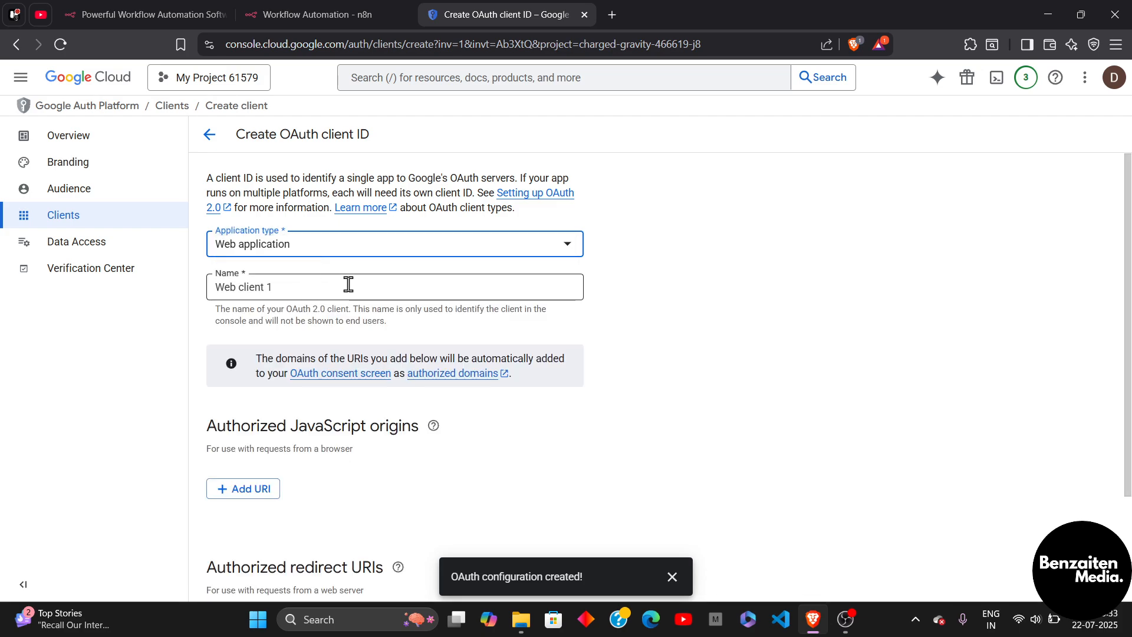
left_click(348, 283)
scroll(348, 283, "down", 1)
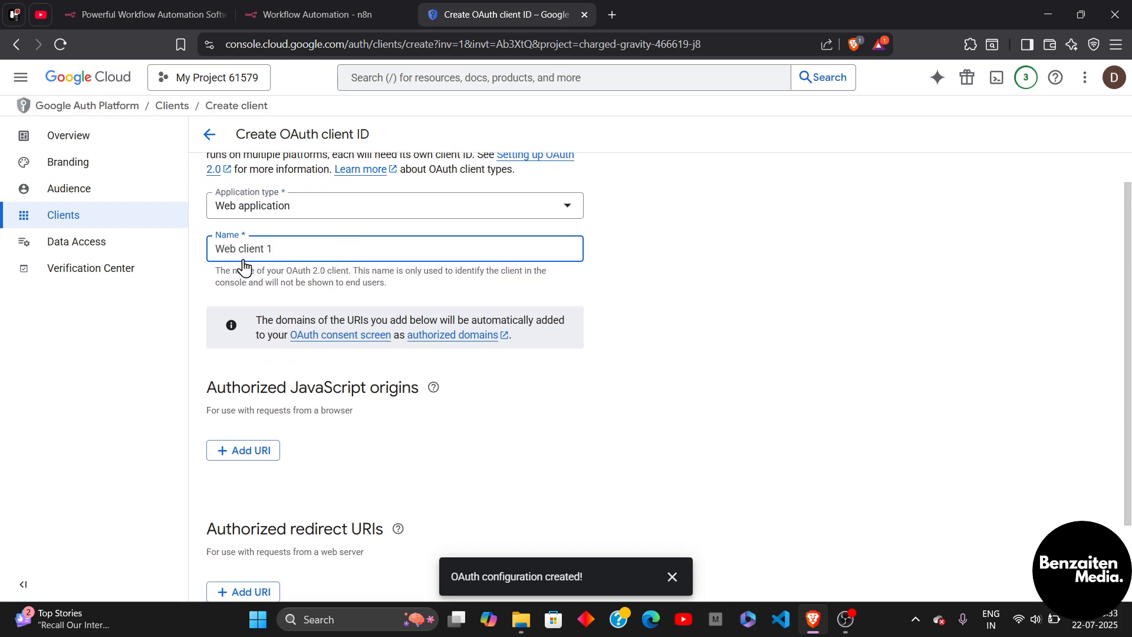
scroll(373, 281, "down", 1)
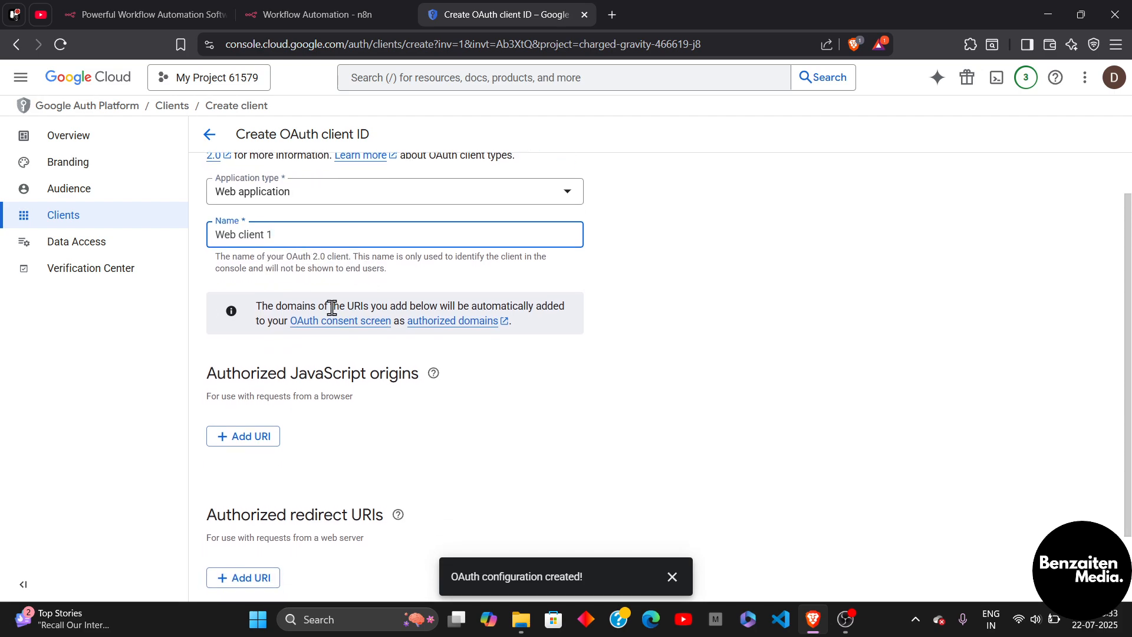
scroll(331, 306, "down", 2)
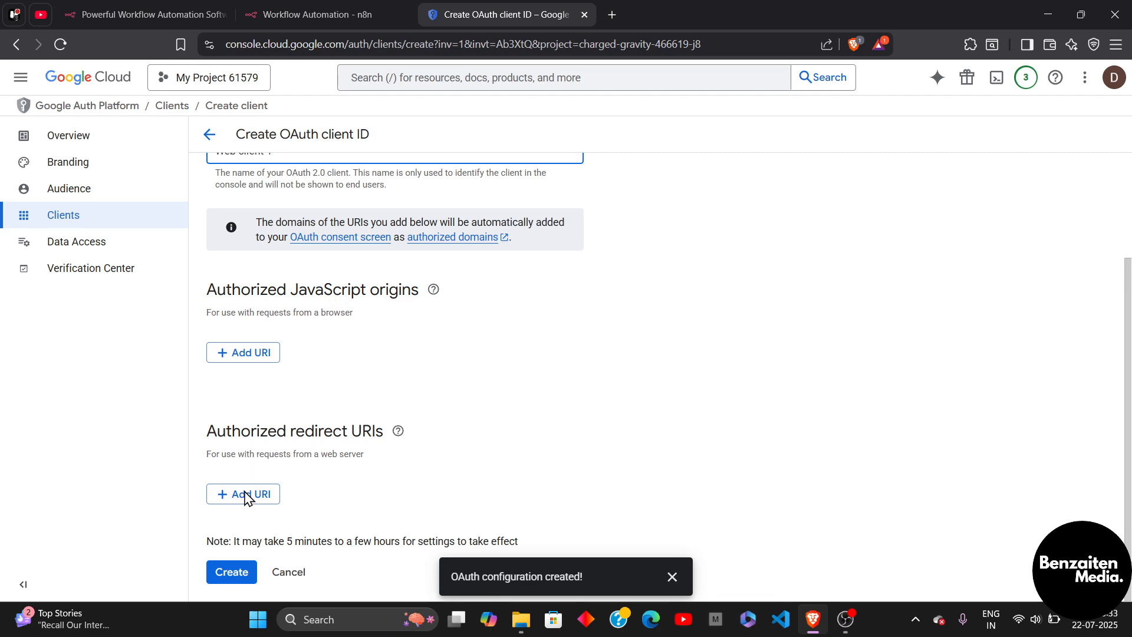
In n8n, leave the current workflow without saving and create a new one.
left_click(329, 13)
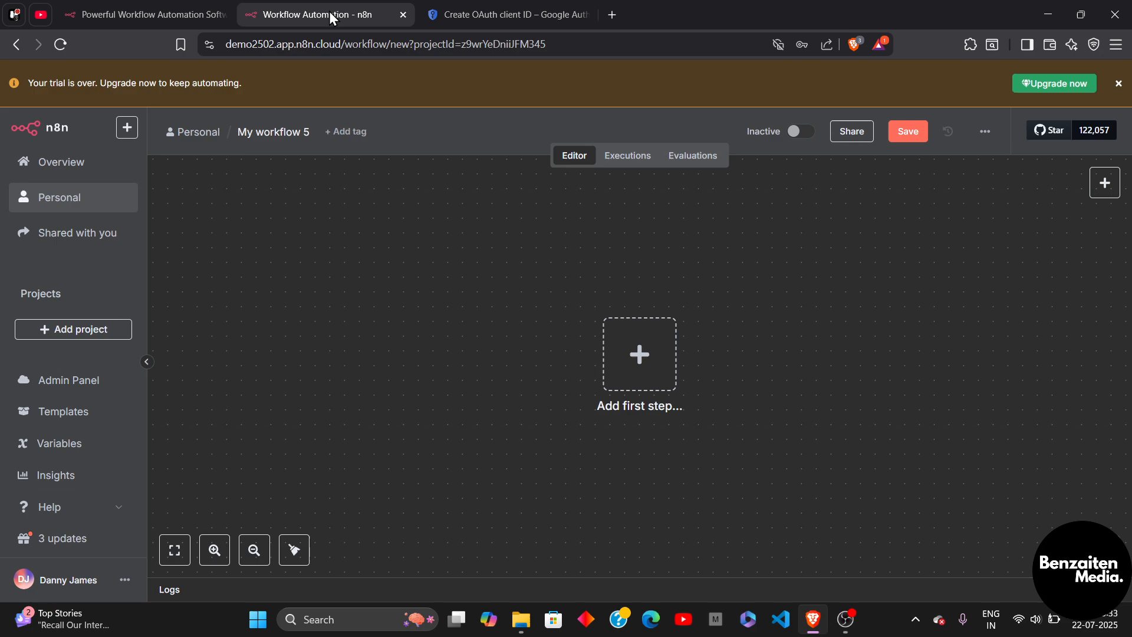
left_click(645, 366)
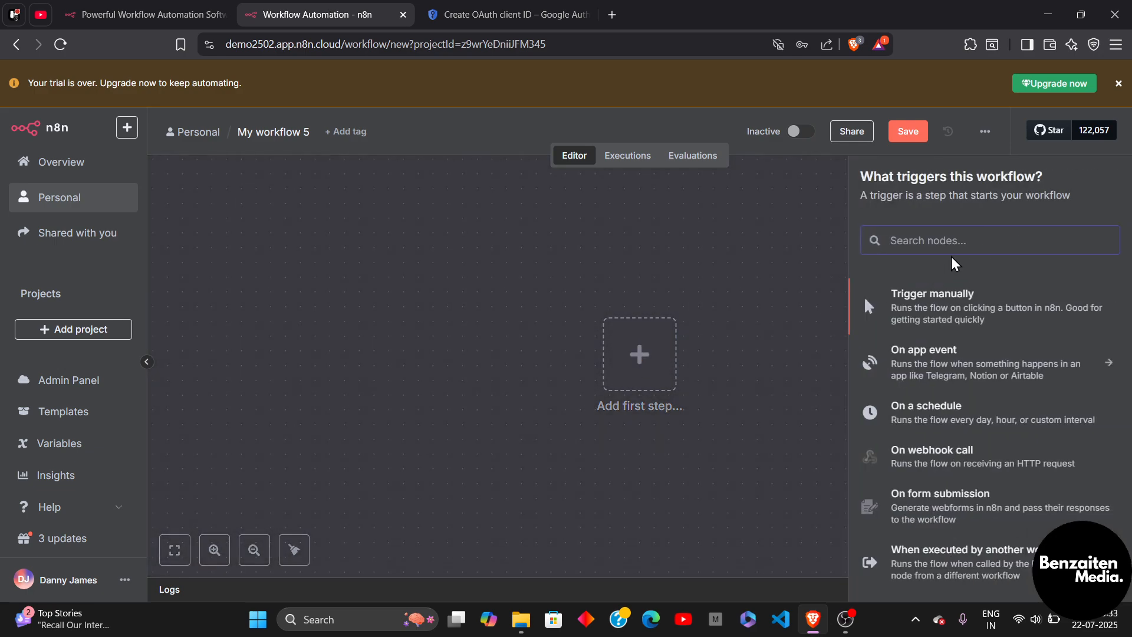
left_click(175, 166)
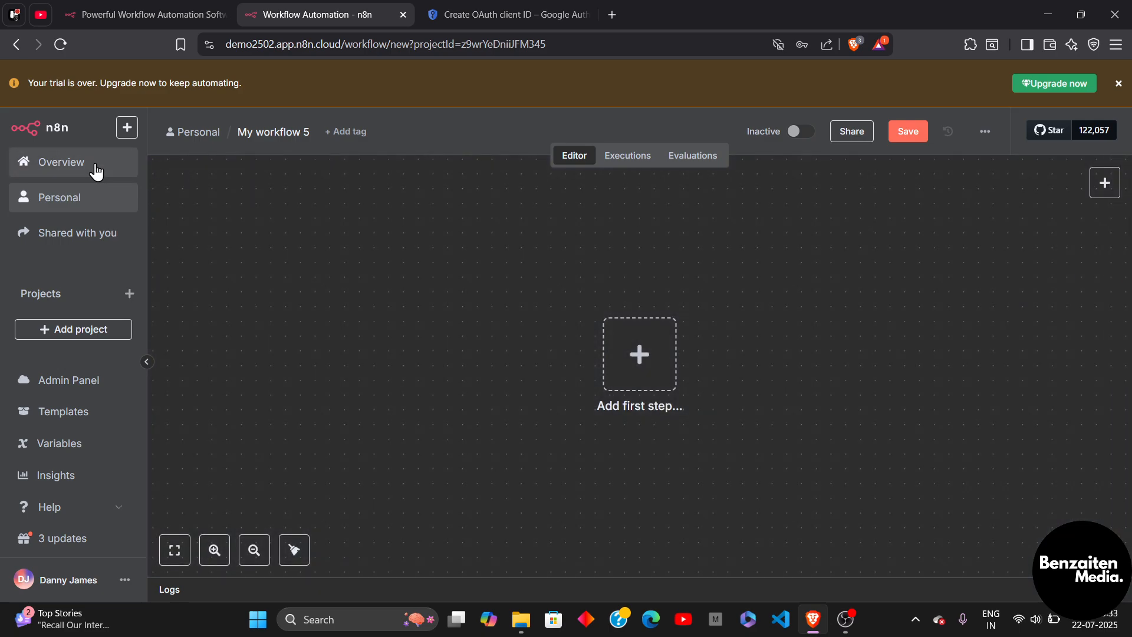
left_click(95, 167)
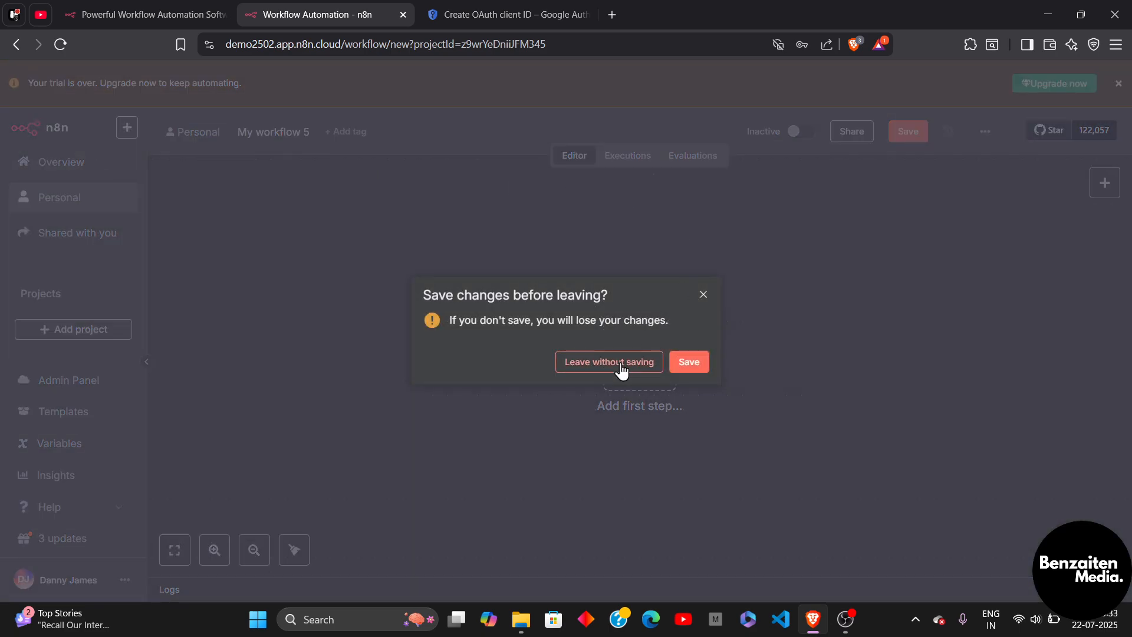
left_click(651, 367)
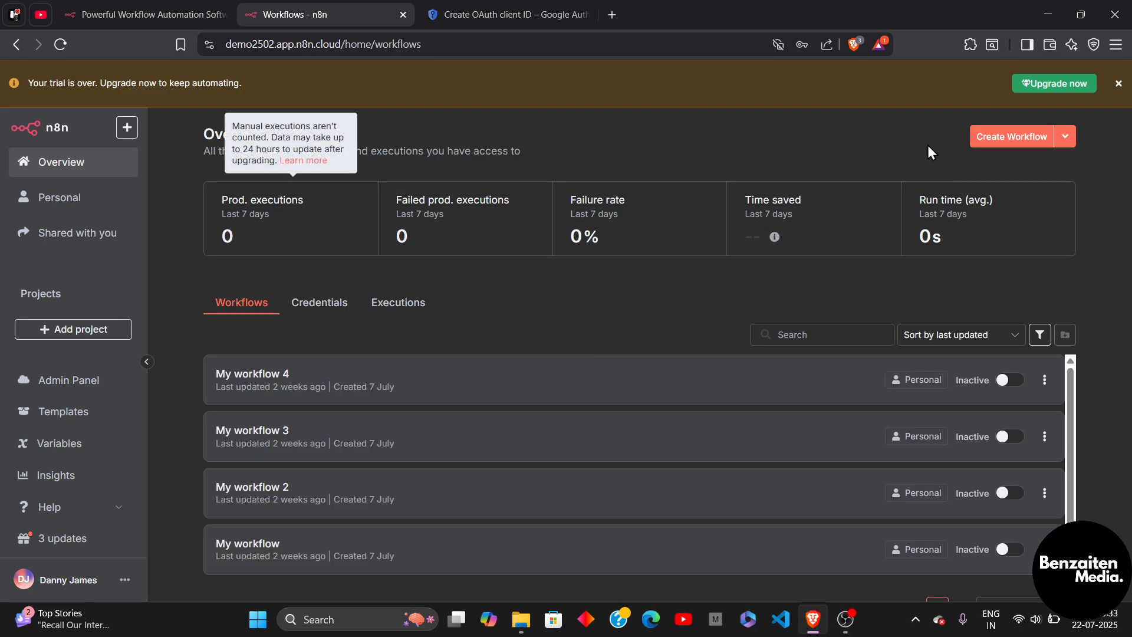
left_click(1006, 147)
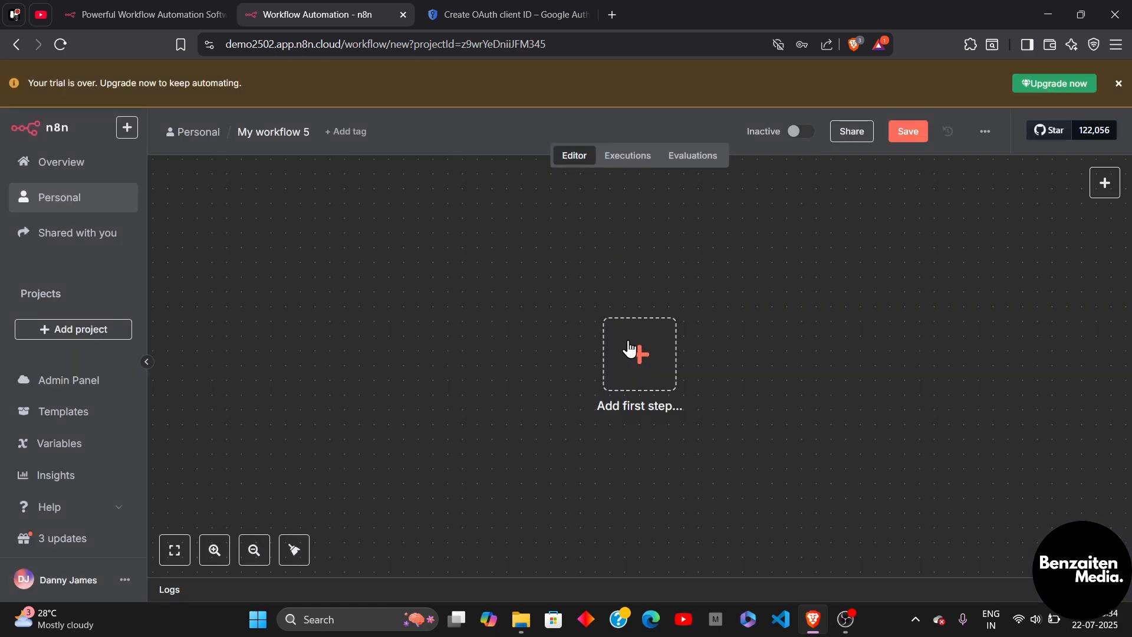
Search 'goo' for the first step, pick Google Drive, and expand its 17 actions.
left_click(628, 349)
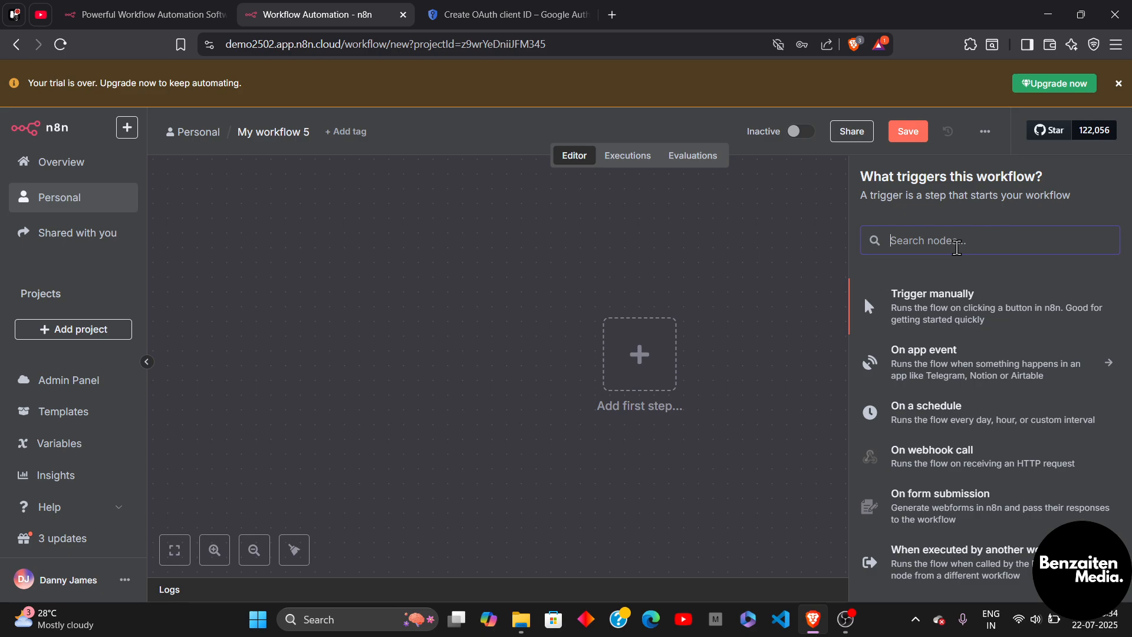
type("goodl")
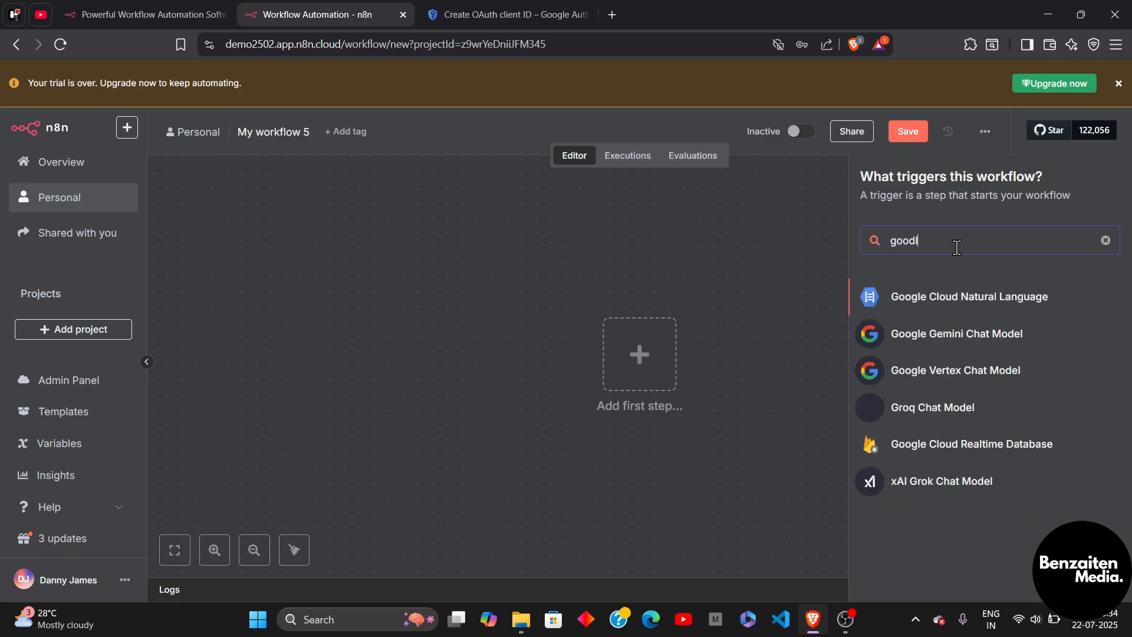
key("BackSpace")
key("BackSpace")
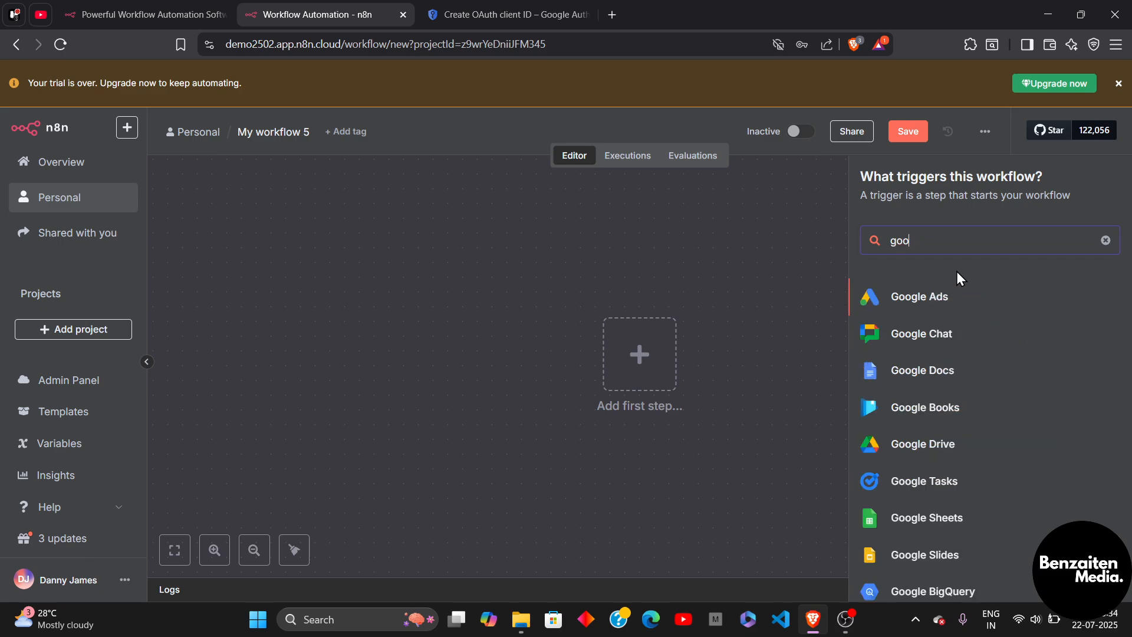
left_click(917, 452)
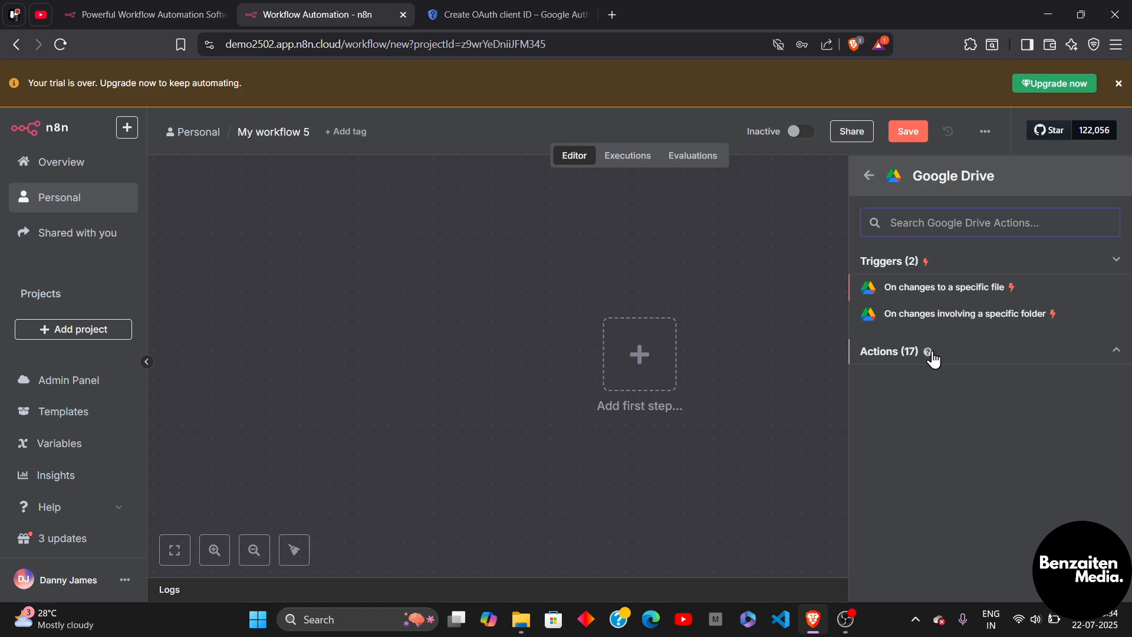
left_click(931, 353)
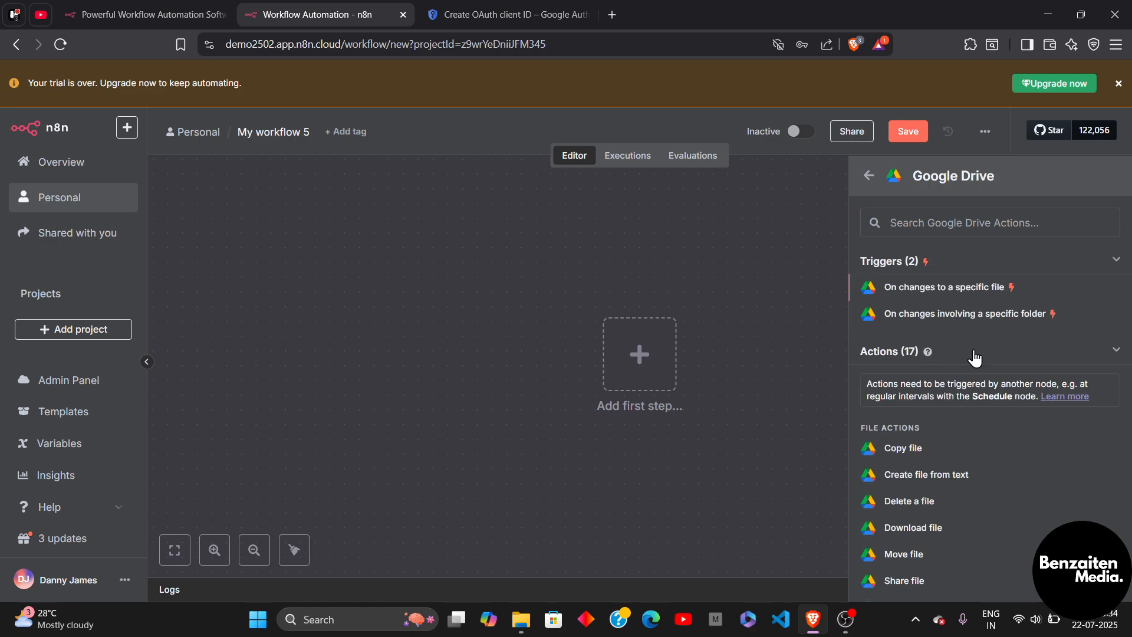
In the Google Drive Trigger node, create a new credential and copy its OAuth redirect URL.
left_click(940, 290)
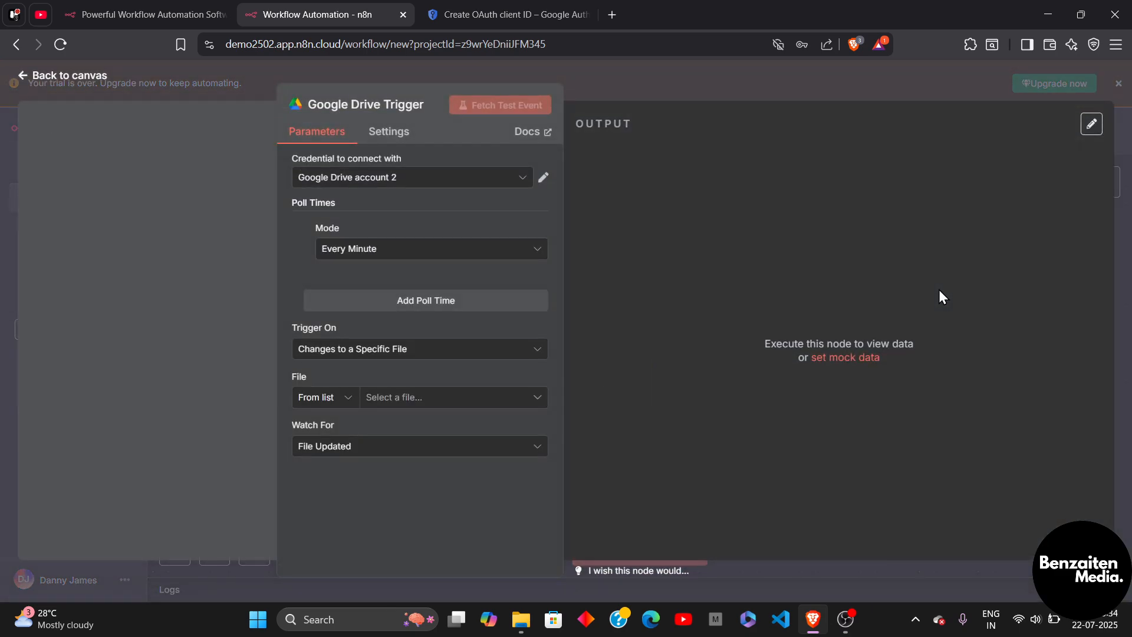
left_click(452, 181)
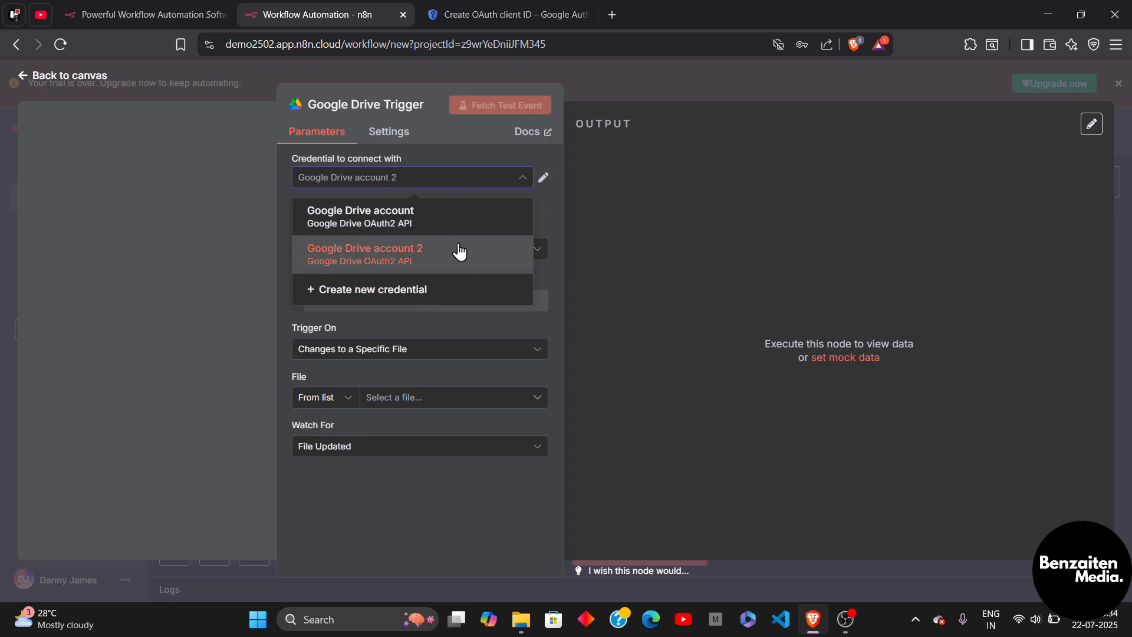
left_click(386, 292)
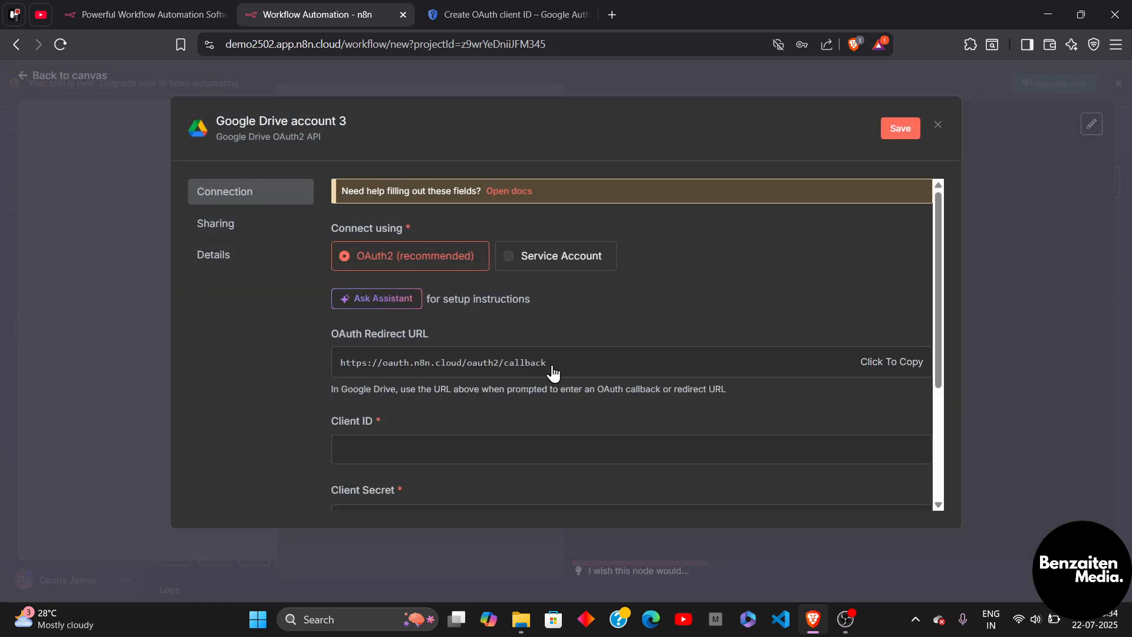
left_click(886, 368)
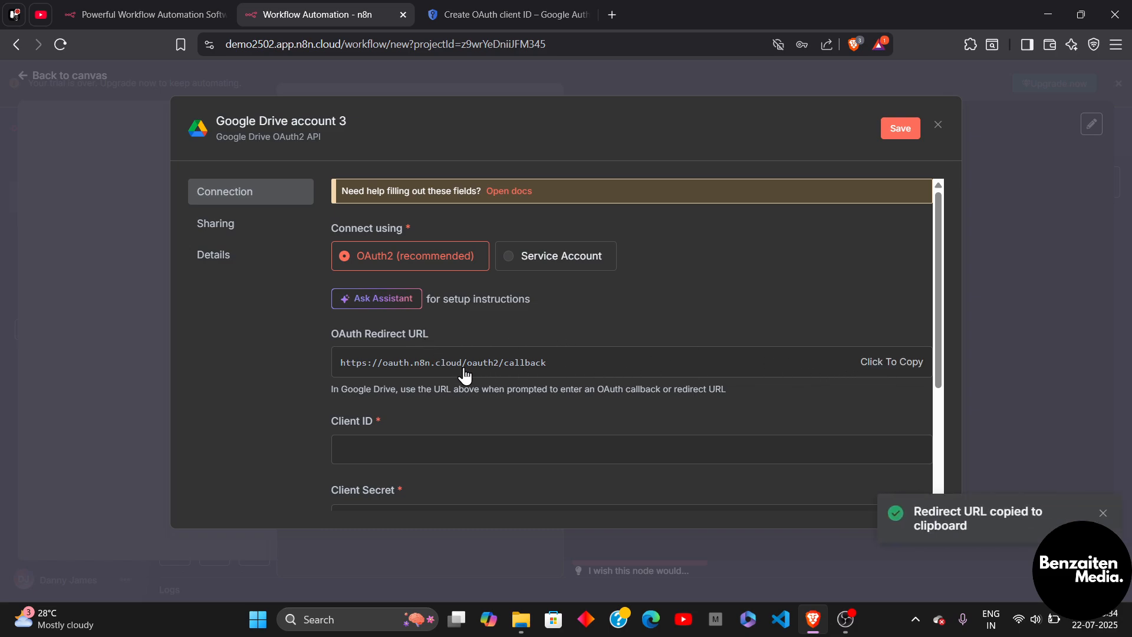
left_click(505, 12)
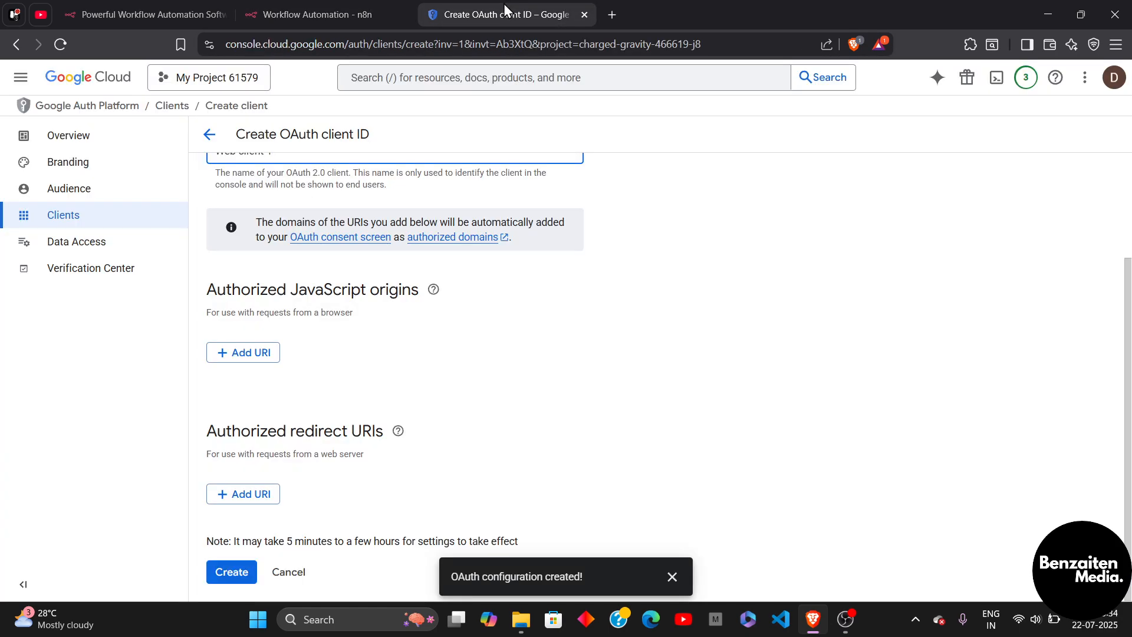
left_click(233, 503)
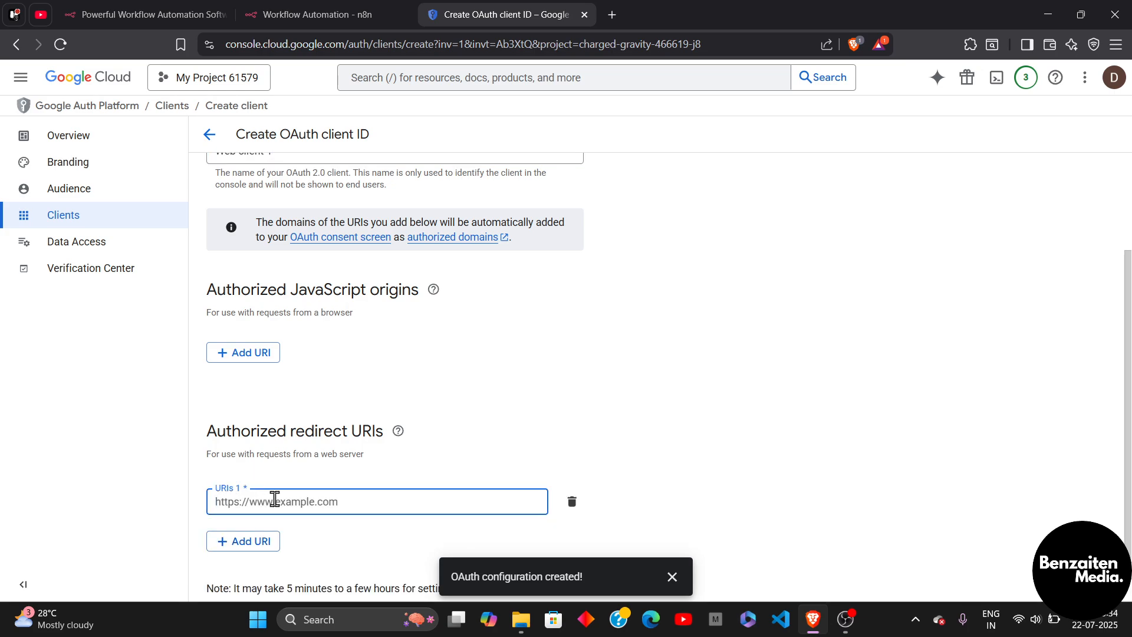
key("ctrl+v")
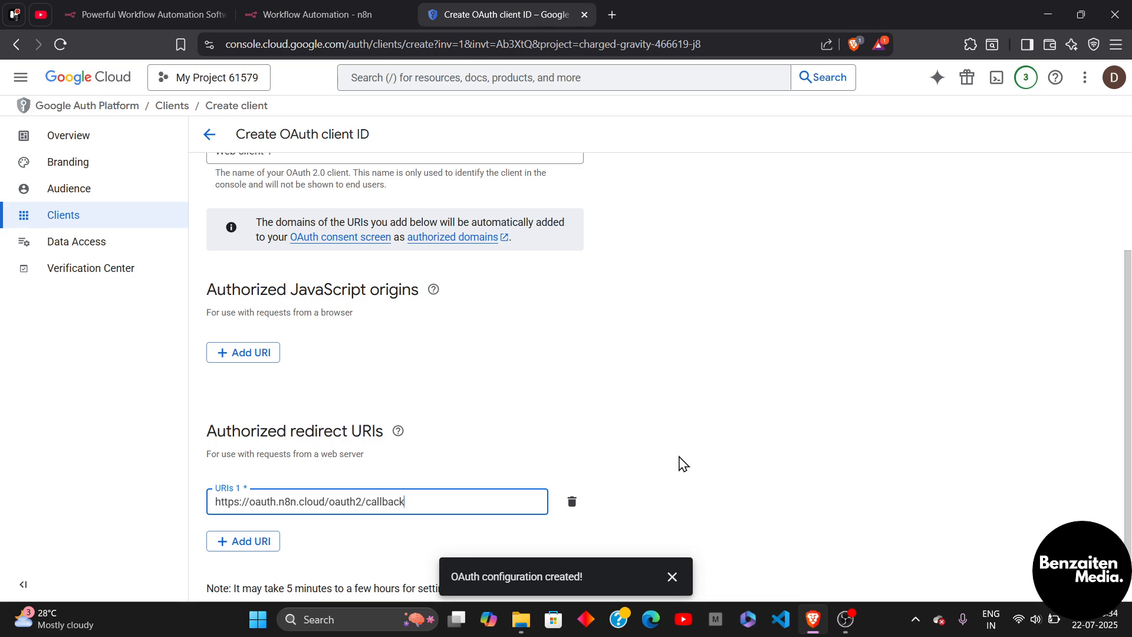
scroll(683, 463, "down", 1)
left_click(237, 570)
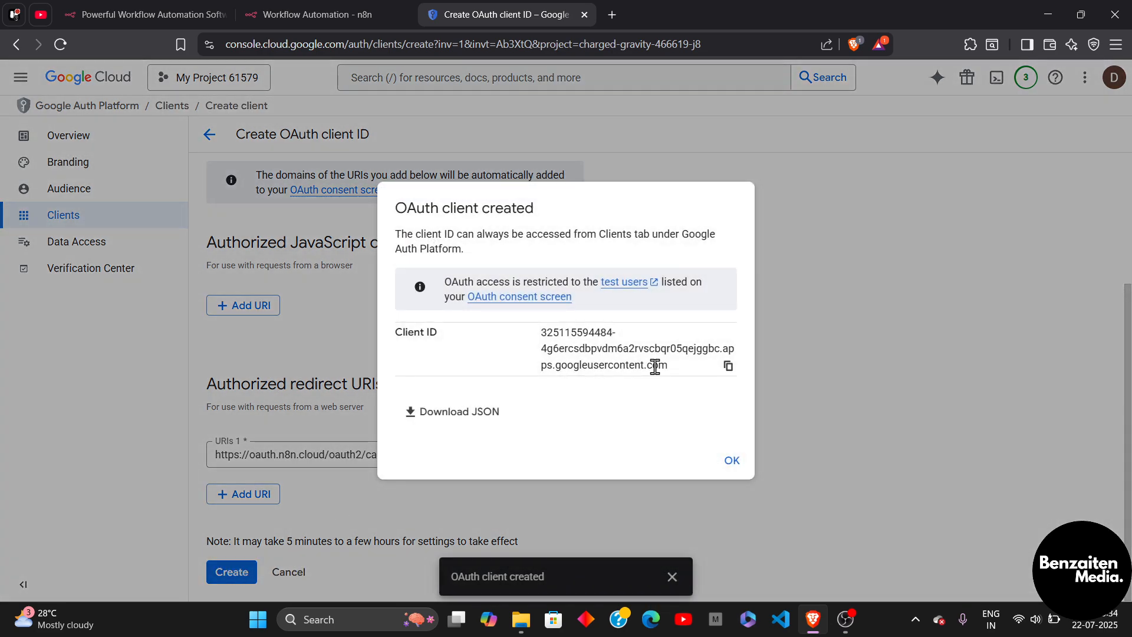
Copy the new client ID and paste it into the n8n credential's Client ID field.
left_click(729, 370)
left_click(287, 2)
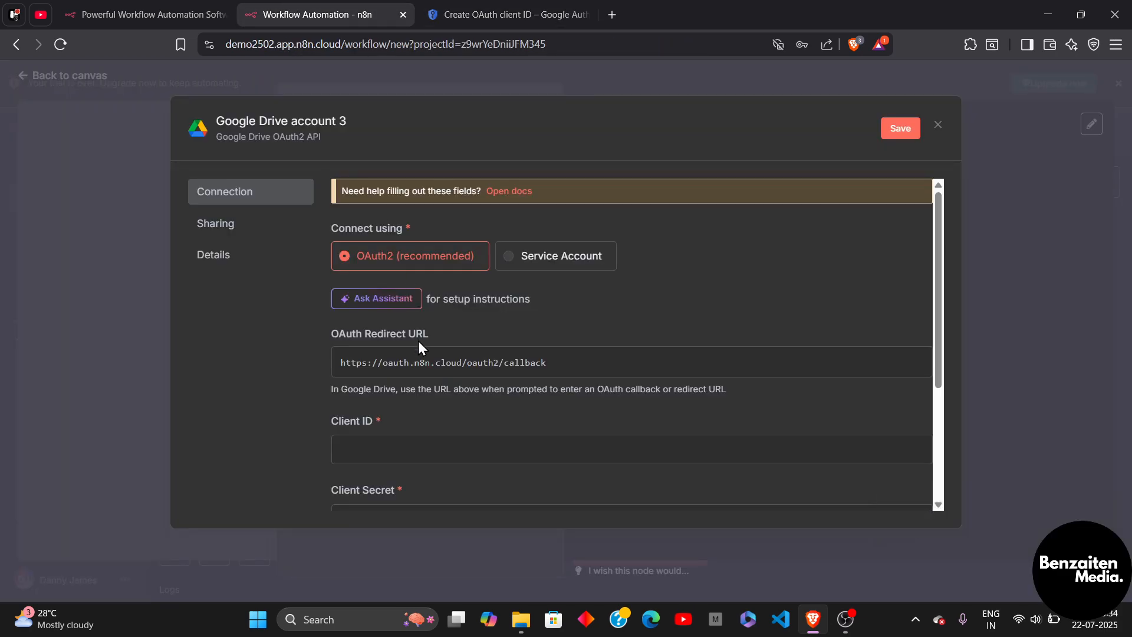
scroll(418, 341, "down", 2)
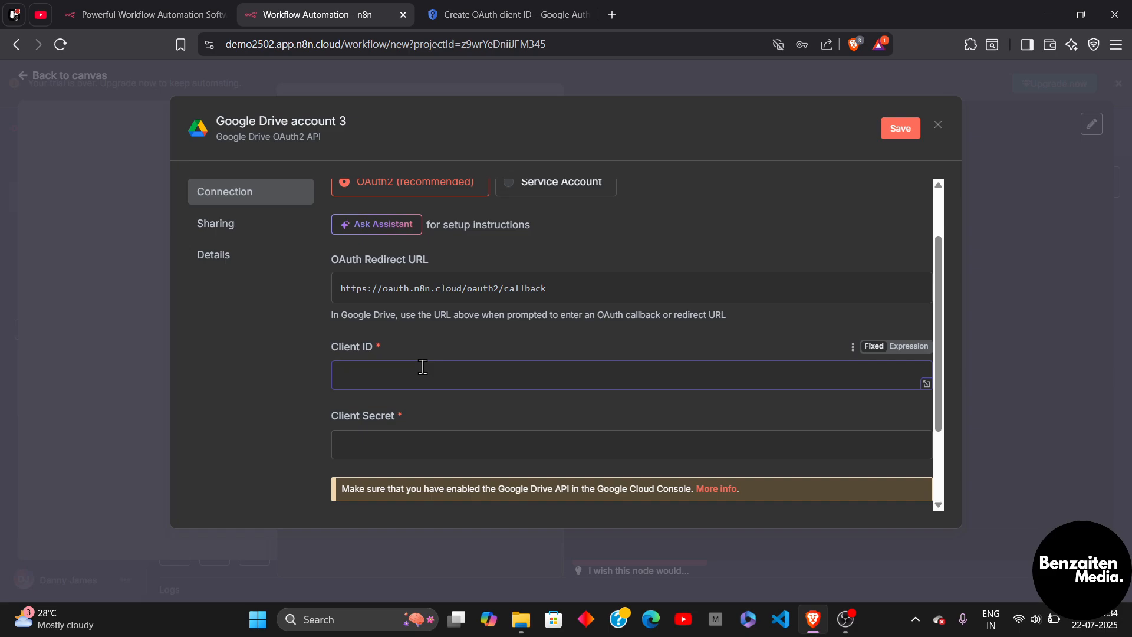
key("ctrl+v")
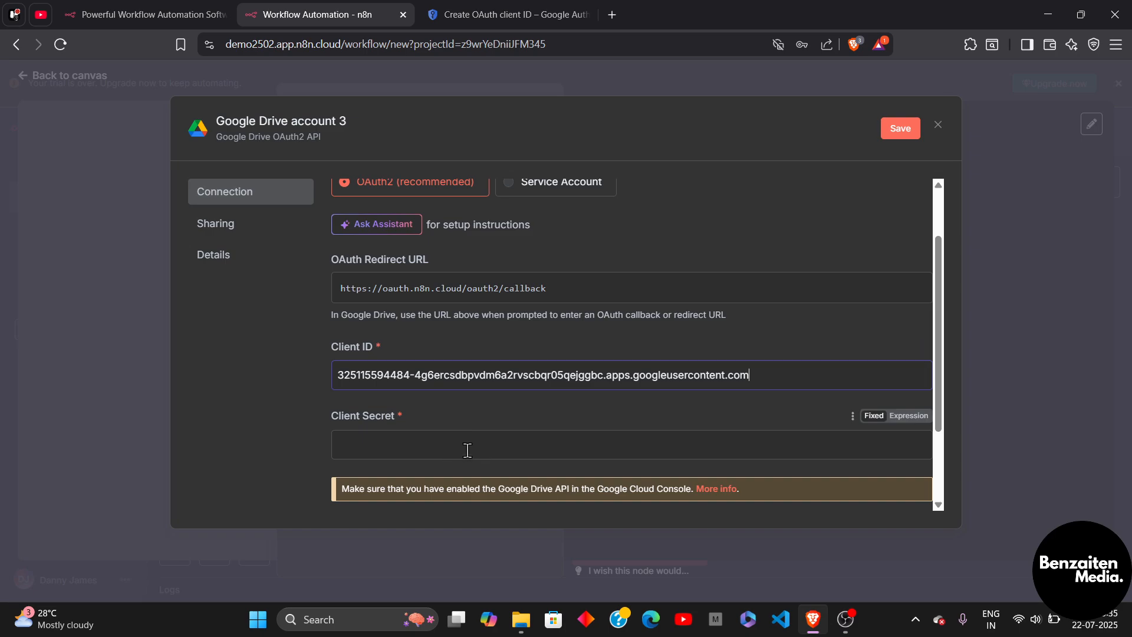
left_click(475, 12)
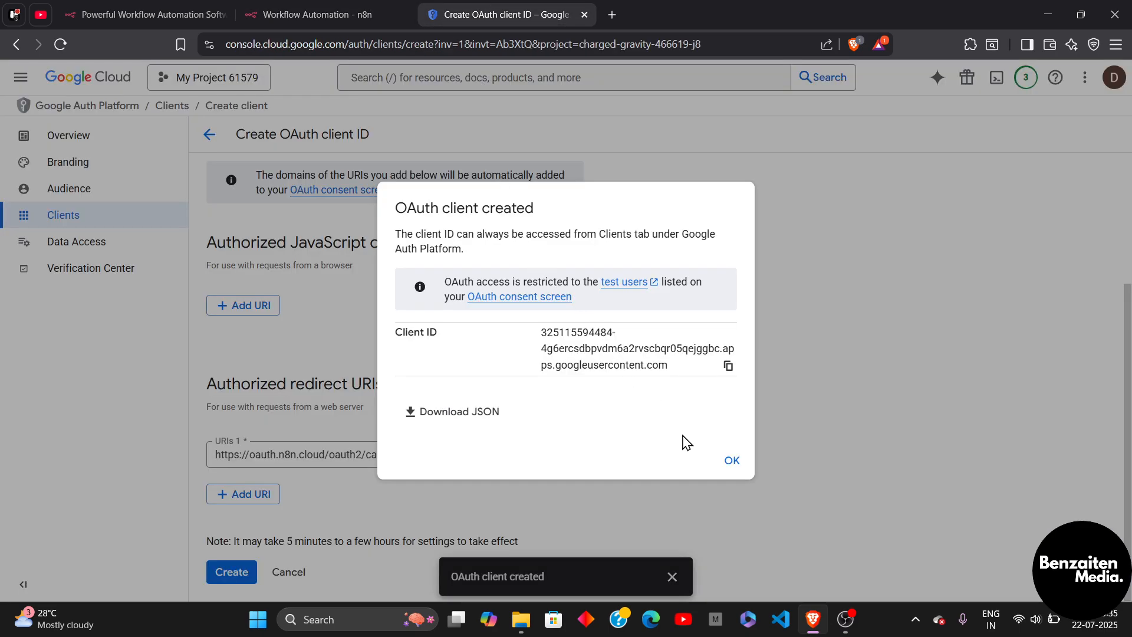
Open Web client 1's details from the Clients list and copy its client secret.
left_click(728, 462)
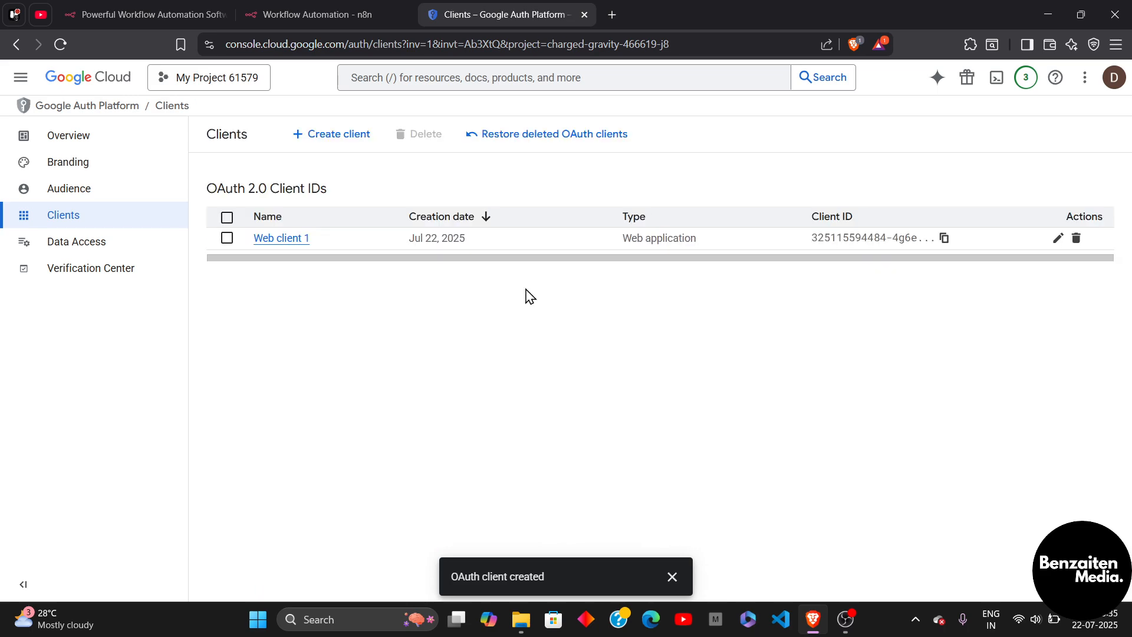
left_click(288, 240)
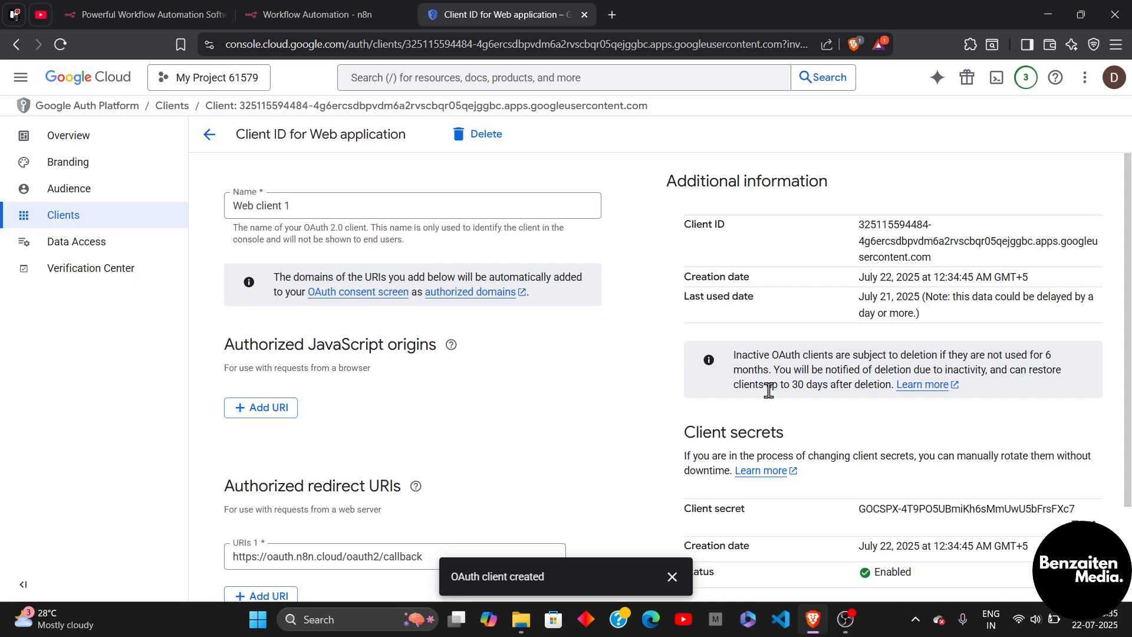
scroll(766, 391, "down", 1)
scroll(770, 398, "up", 2)
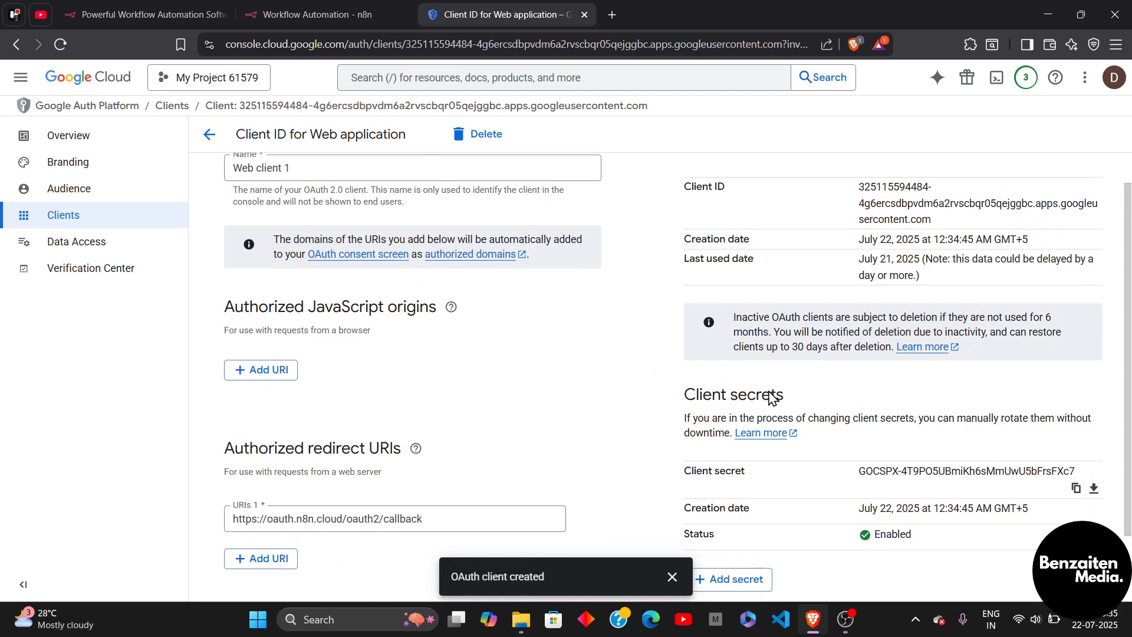
scroll(776, 397, "down", 2)
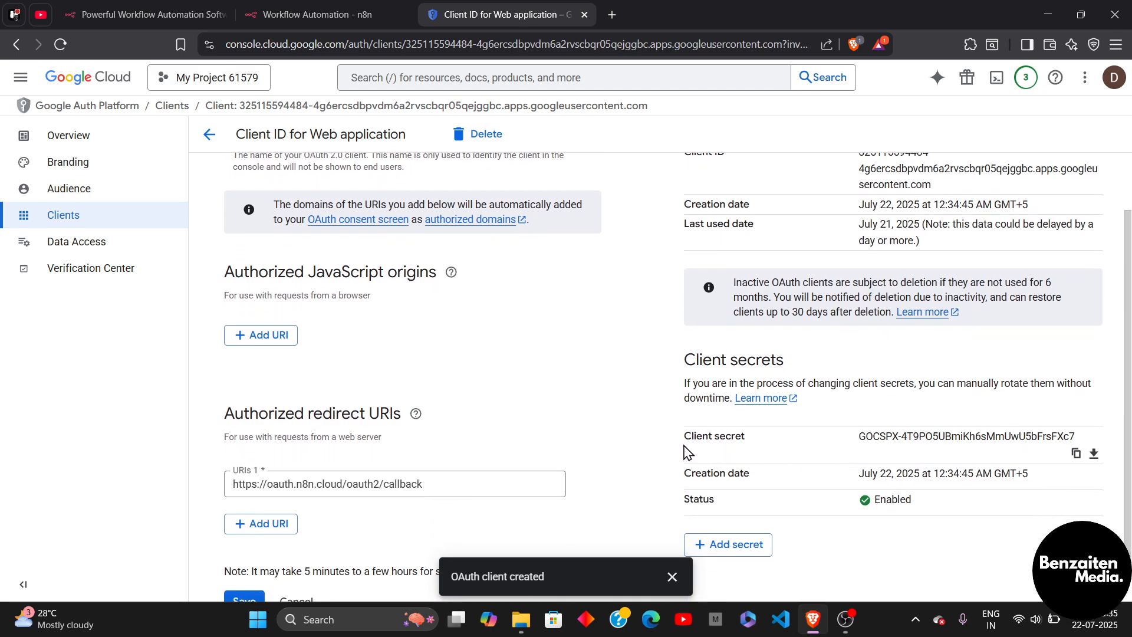
left_click(1075, 452)
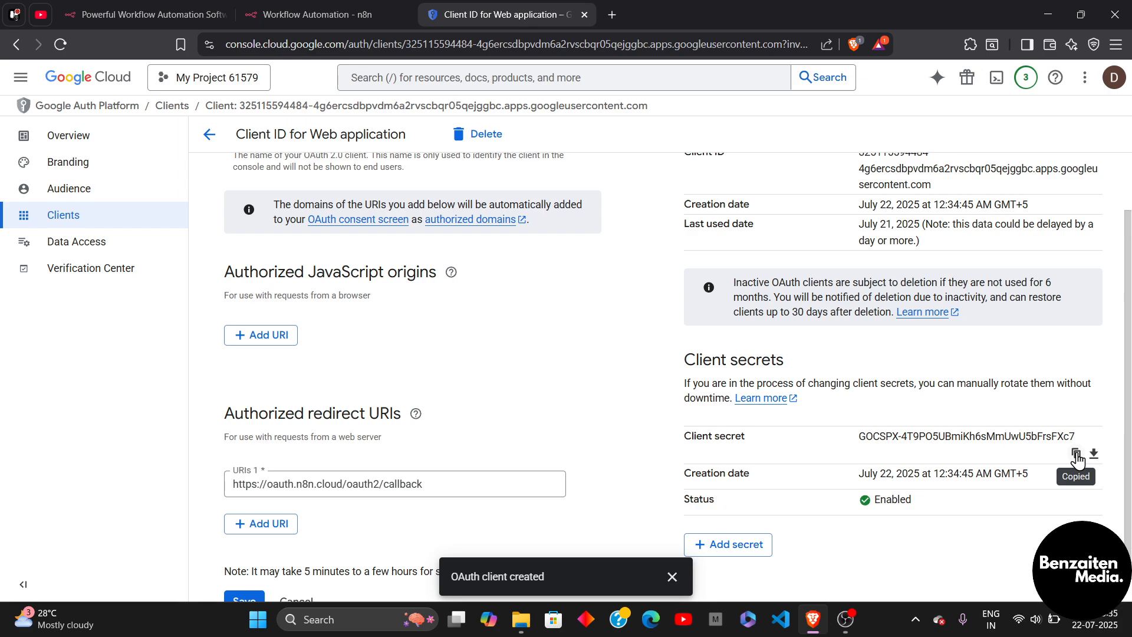
left_click(355, 8)
Paste the copied client secret into the Client Secret field and save the Google Drive account 3 credential.
left_click(481, 450)
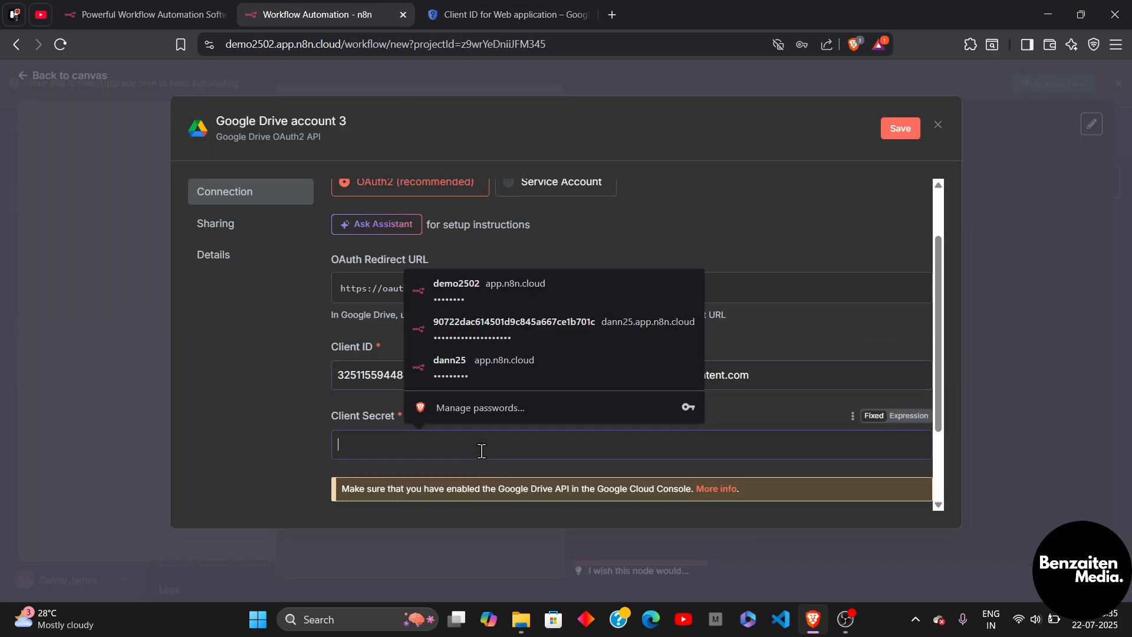
key("ctrl+v")
scroll(632, 354, "down", 3)
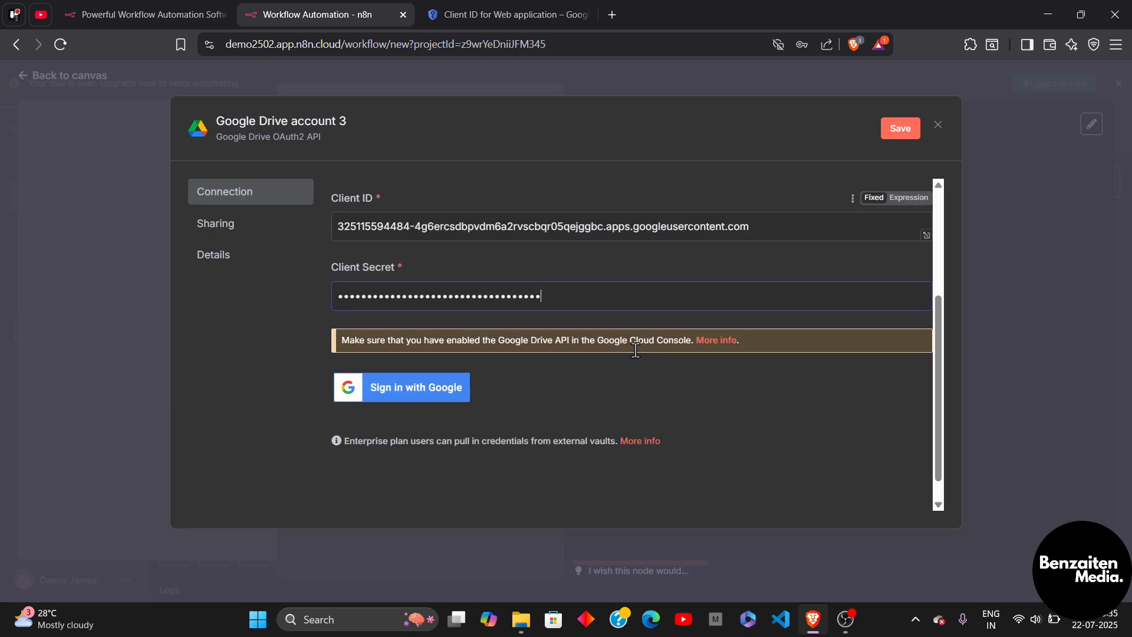
left_click(436, 361)
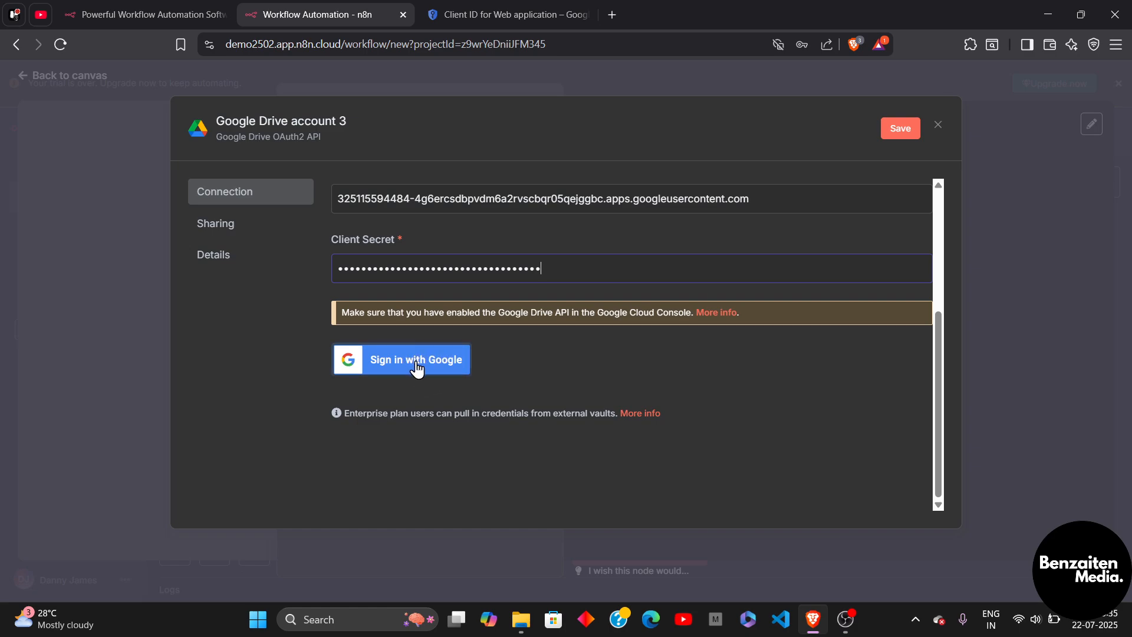
left_click(908, 133)
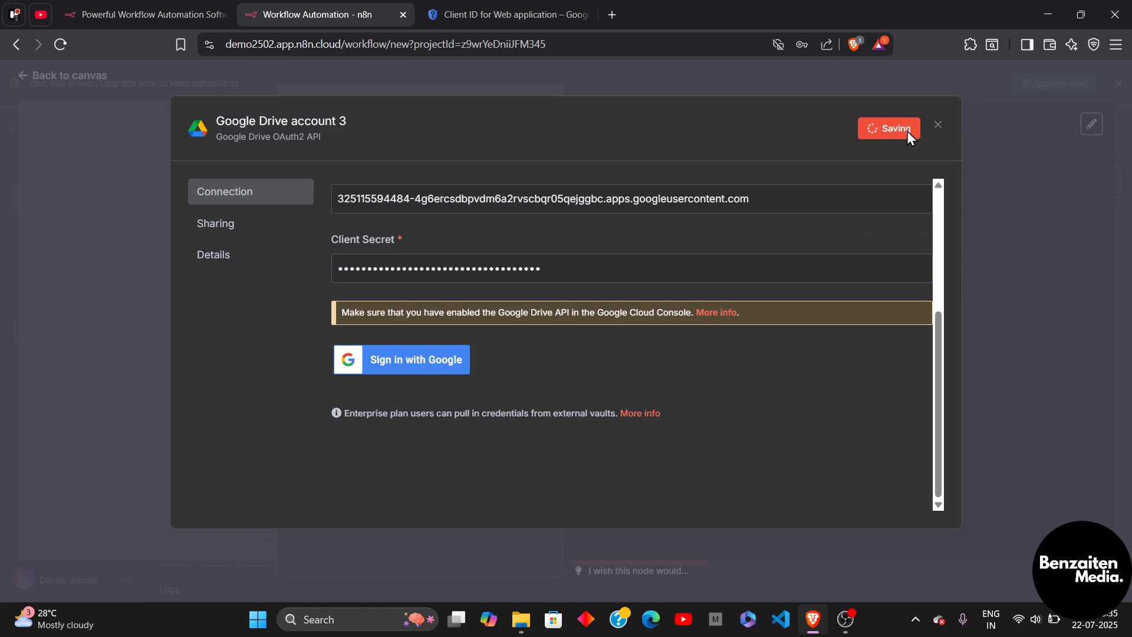